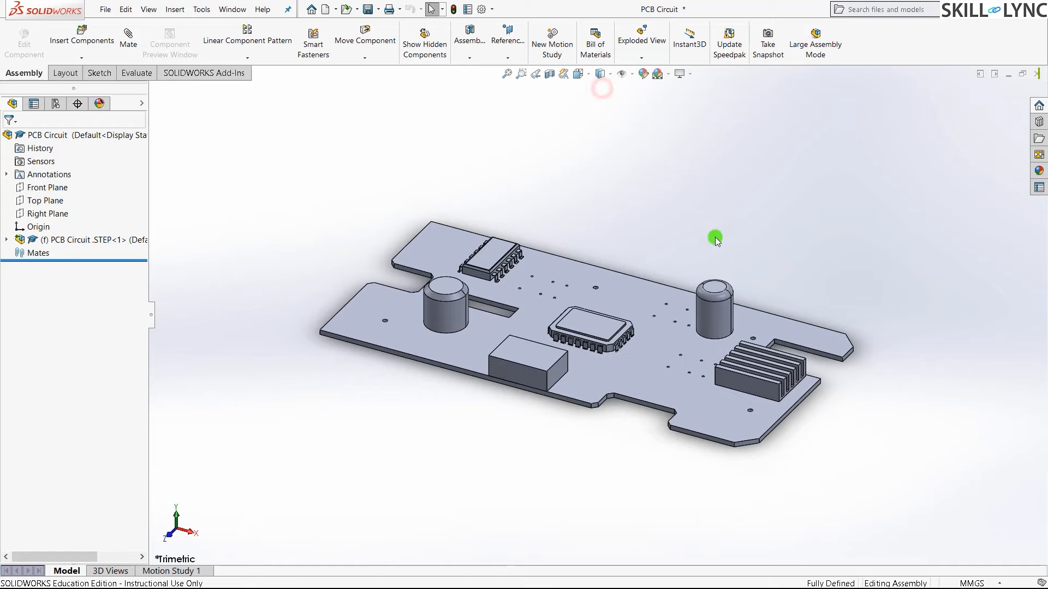
# Enable the SOLIDWORKS Simulation add-in for the PCB Circuit assembly
pyautogui.moveTo(733, 354); pyautogui.dragTo(733, 356, button='middle')
pyautogui.hotkey('ctrl', '7')
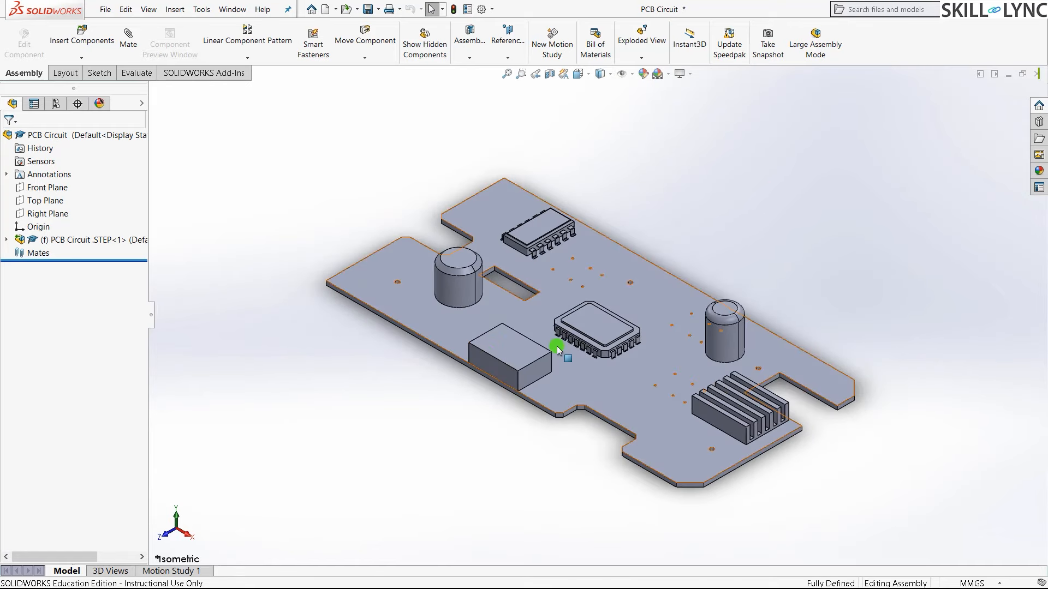
pyautogui.click(244, 348)
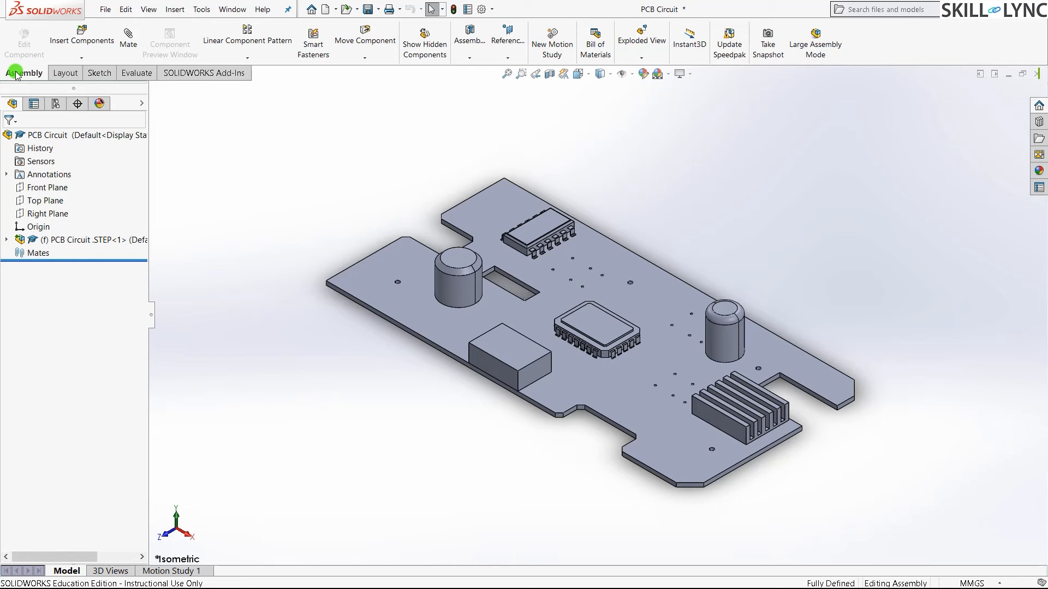
pyautogui.click(220, 78)
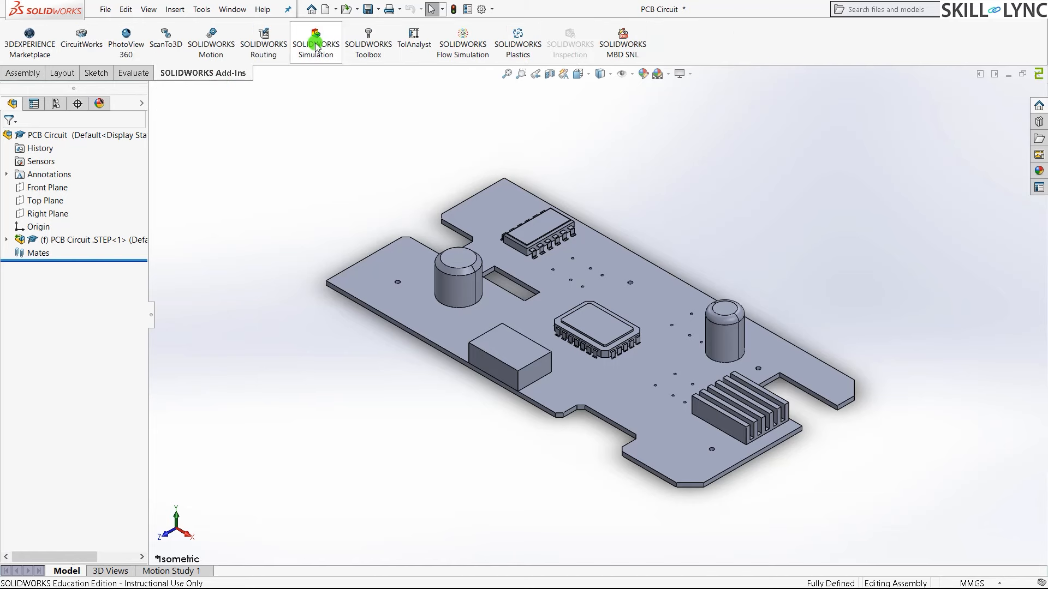
pyautogui.click(315, 47)
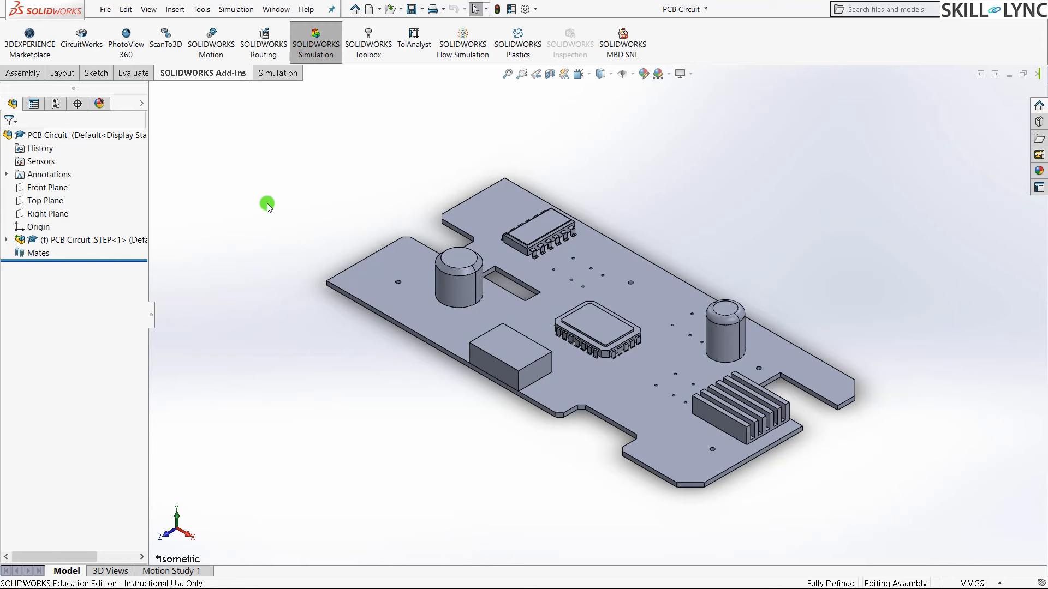
# Create a new Drop Test simulation study named "Drop Test PCB board"
pyautogui.click(270, 78)
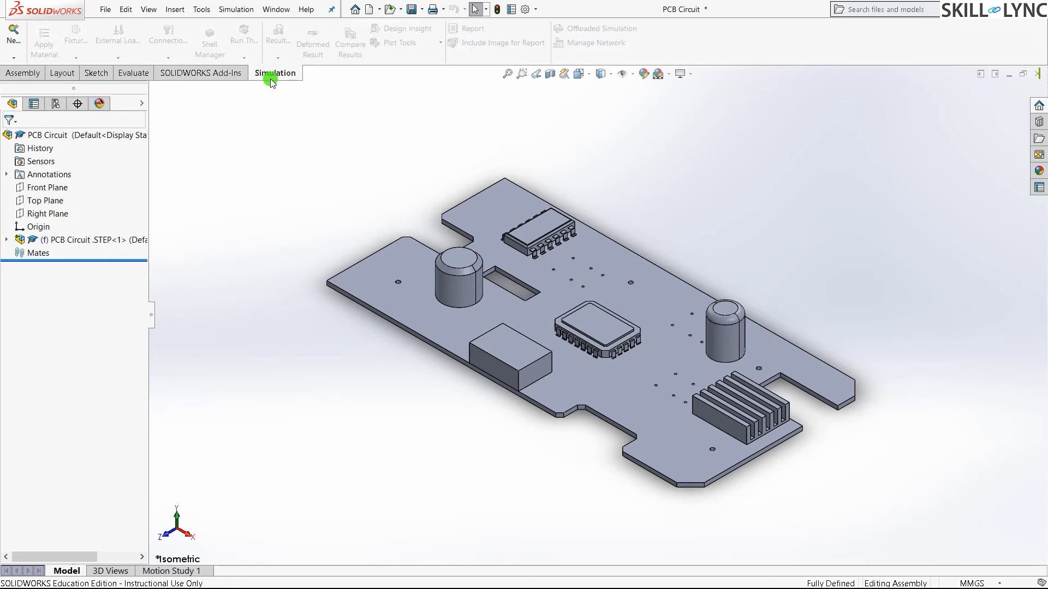
pyautogui.click(7, 38)
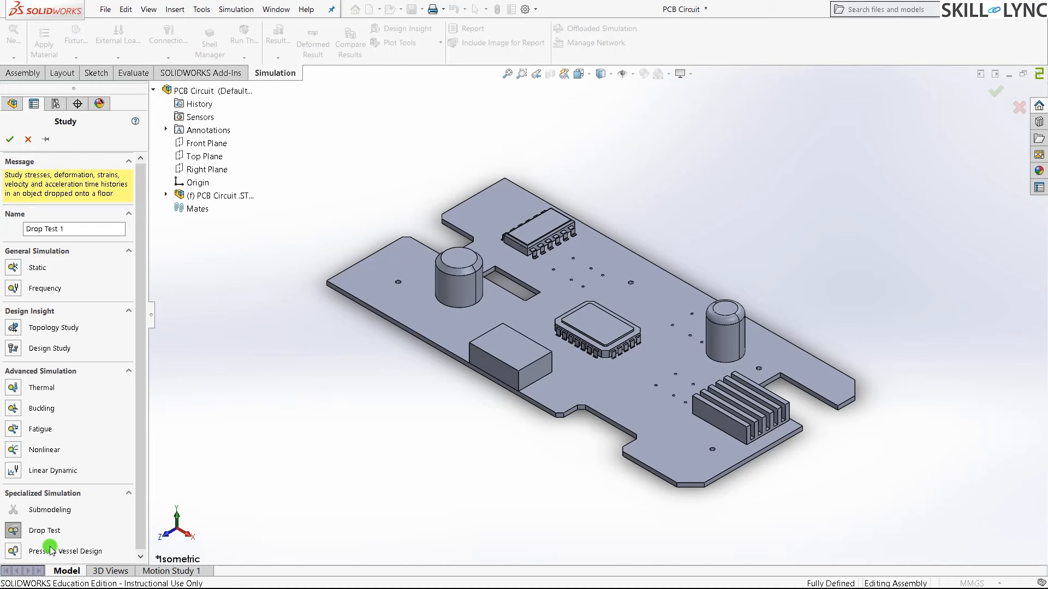
pyautogui.scroll(-1, 141, 335)
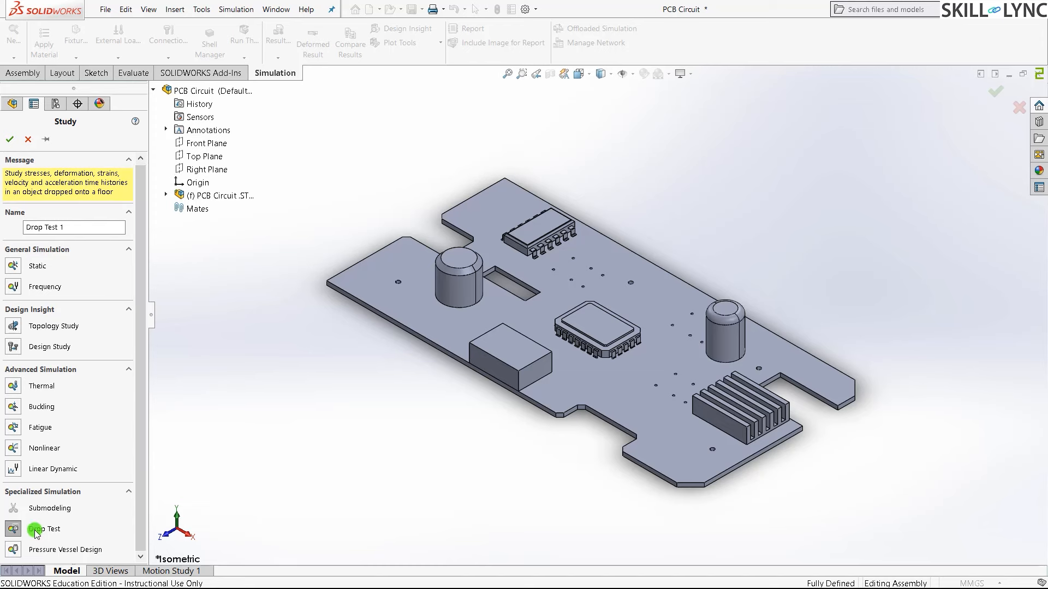
pyautogui.click(73, 228)
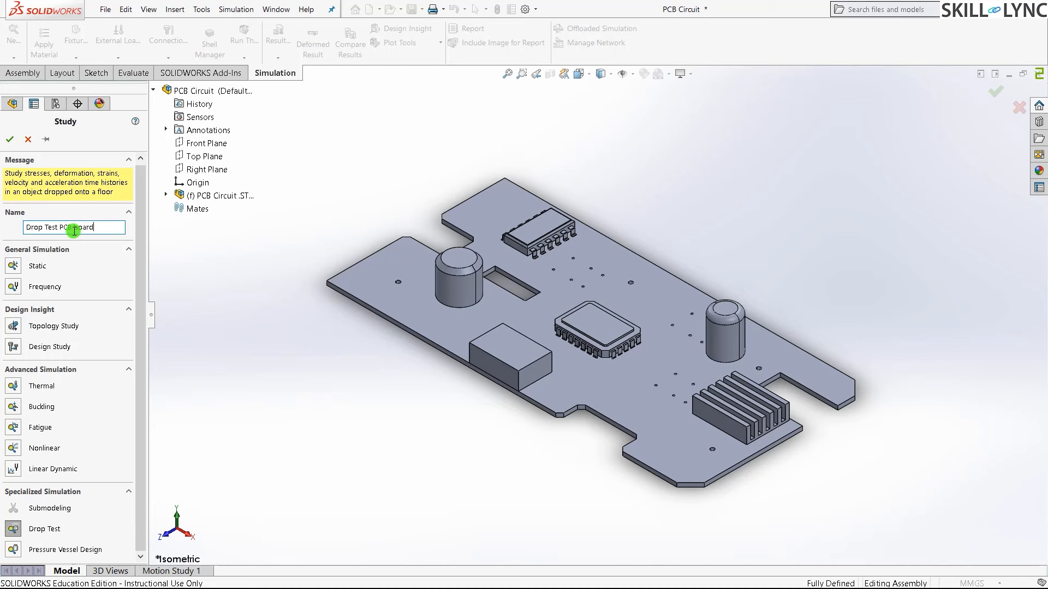
pyautogui.write('PCB board')
pyautogui.click(12, 142)
pyautogui.click(283, 369)
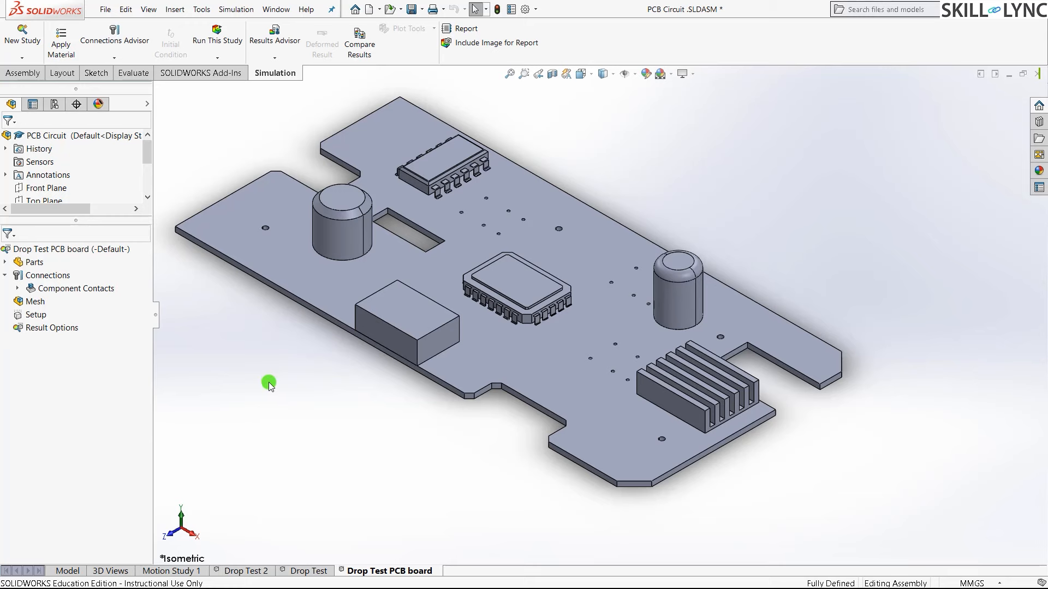
# Apply the Custom Plastic material from the custom materials library to the circuit board part, Part1, in the drop test study
pyautogui.scroll(2, 386, 262)
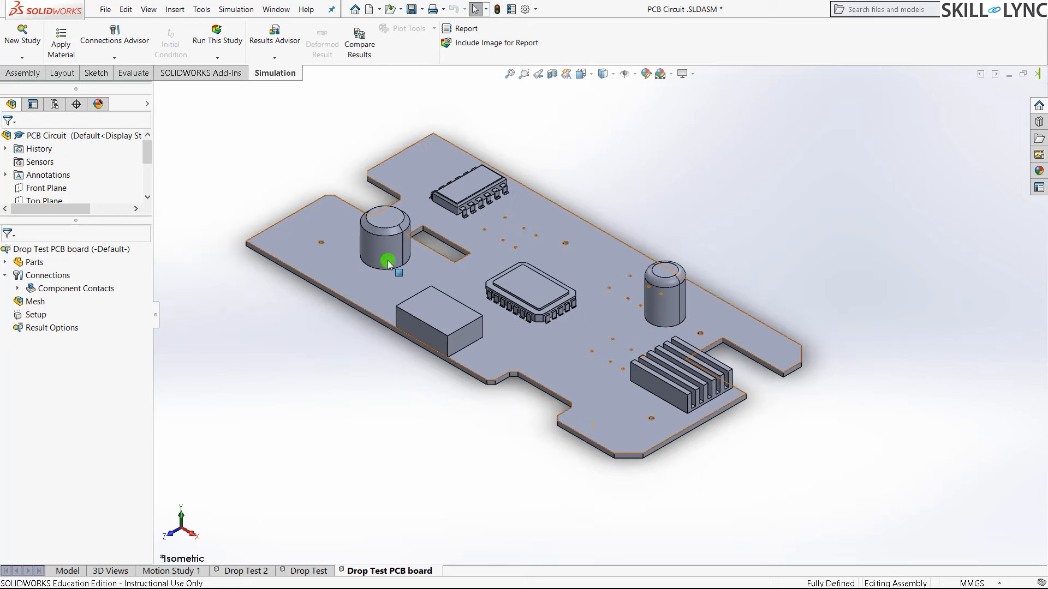
pyautogui.scroll(-2, 277, 210)
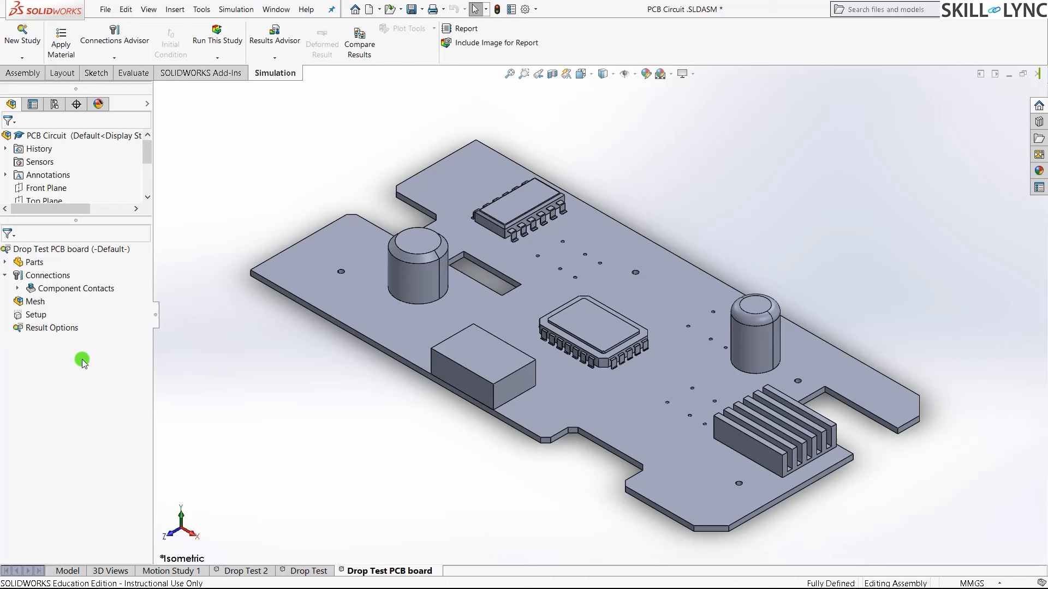
pyautogui.click(5, 263)
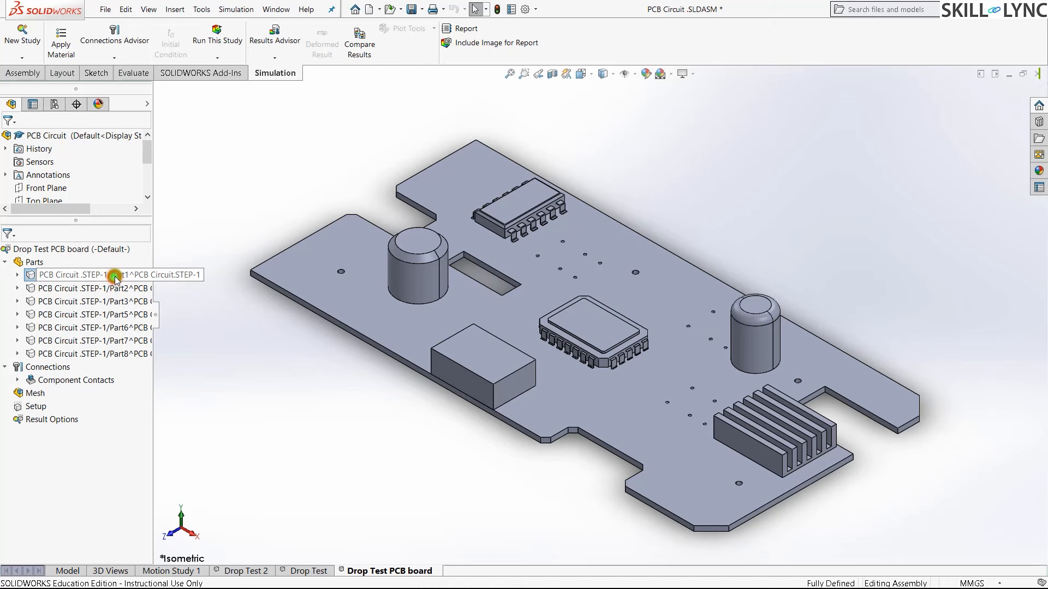
pyautogui.click(318, 279)
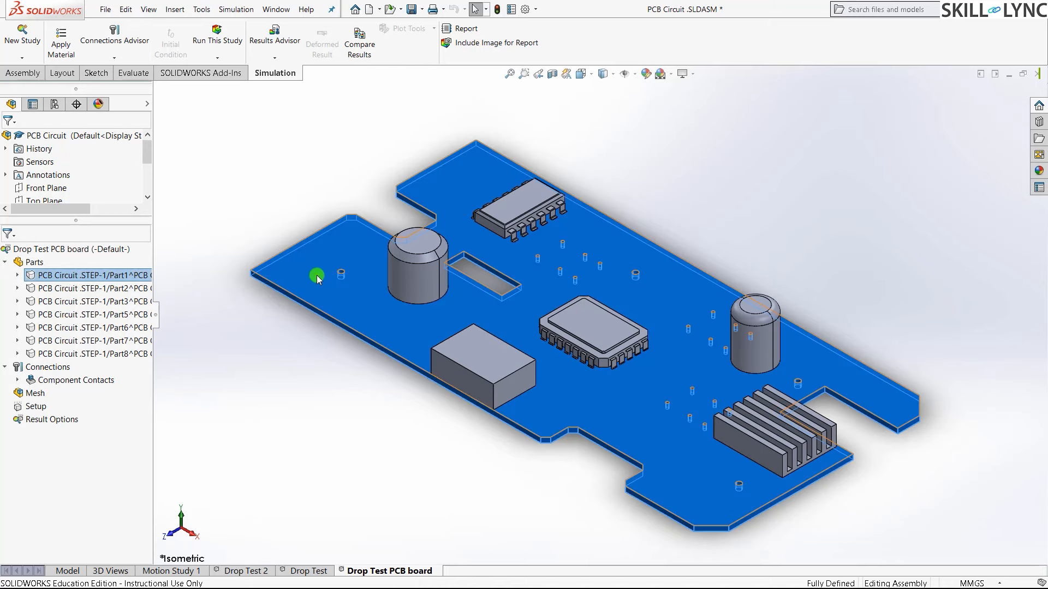
pyautogui.rightClick(82, 275)
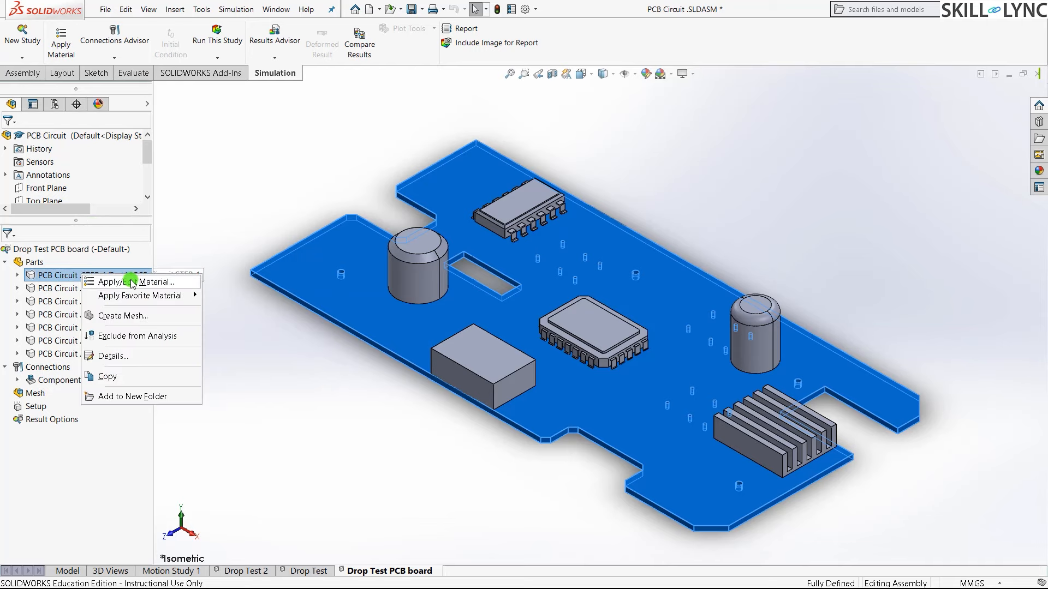
pyautogui.click(131, 281)
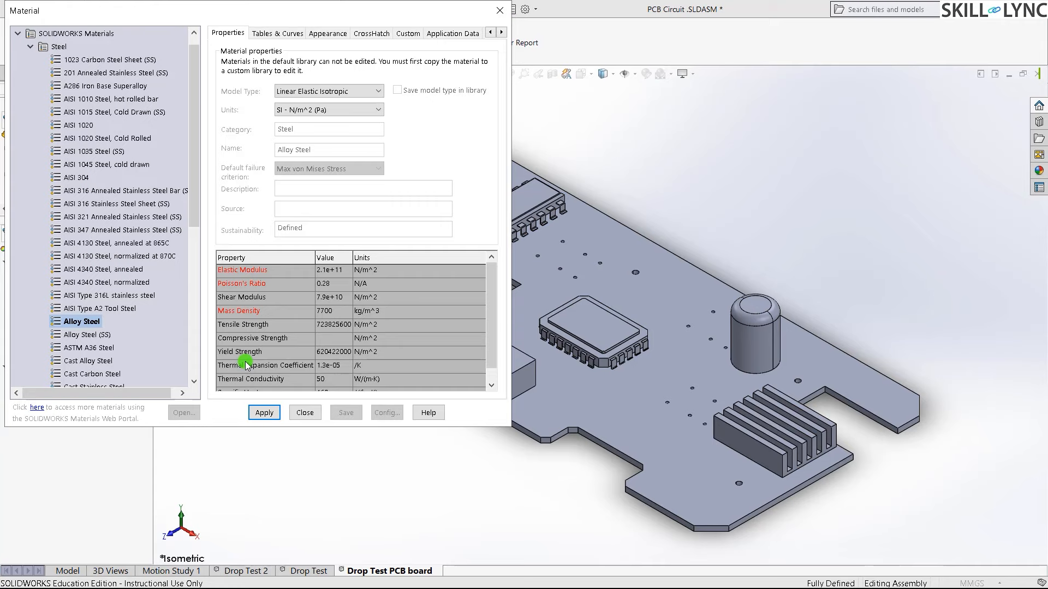
pyautogui.moveTo(240, 7); pyautogui.dragTo(472, 66)
pyautogui.click(262, 105)
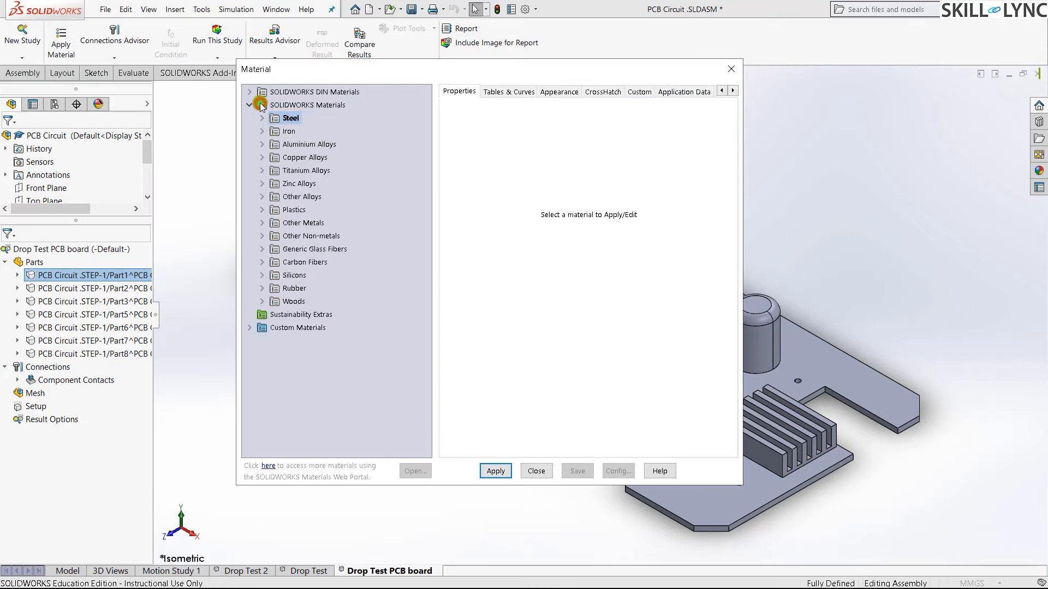
pyautogui.click(262, 105)
pyautogui.click(250, 328)
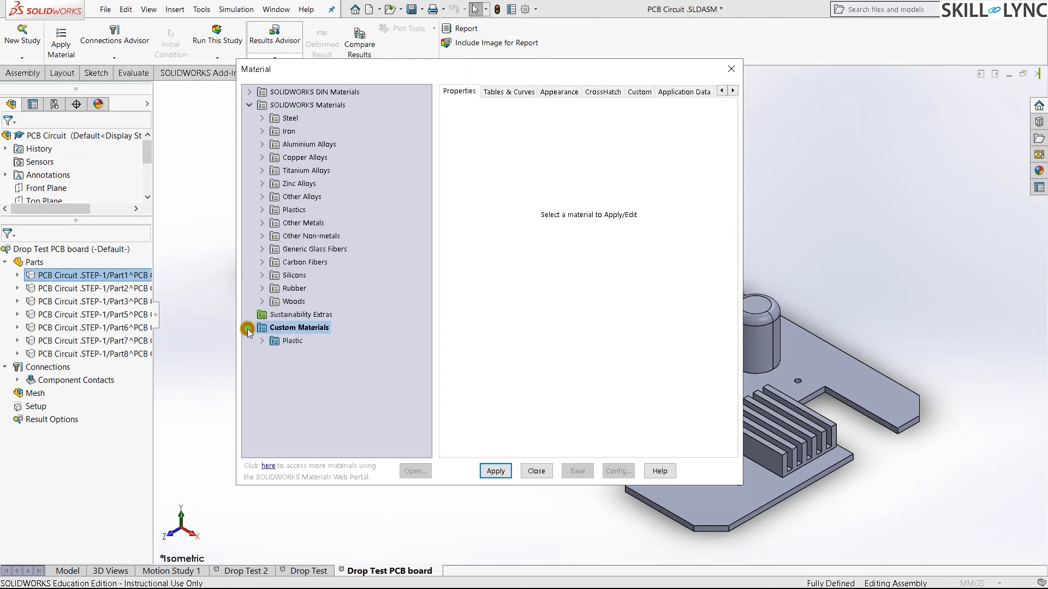
pyautogui.click(266, 340)
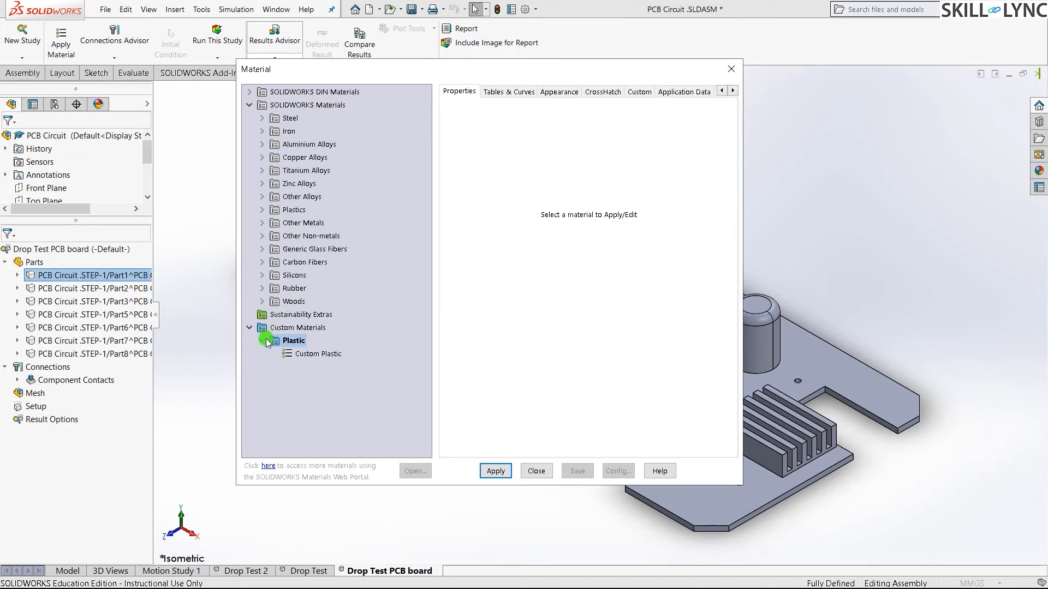
pyautogui.click(320, 354)
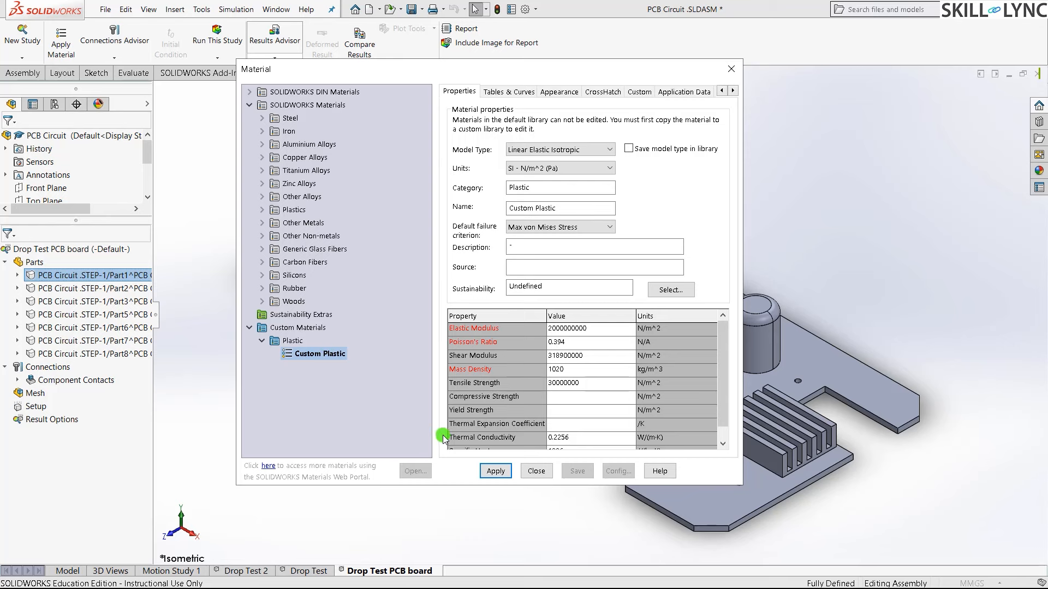
pyautogui.click(496, 470)
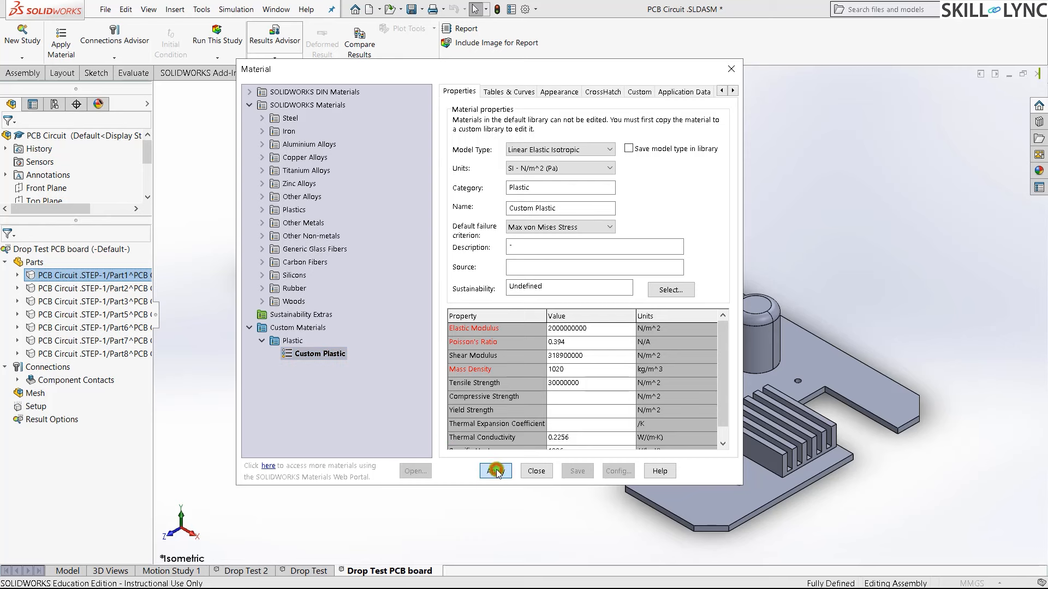
pyautogui.click(538, 471)
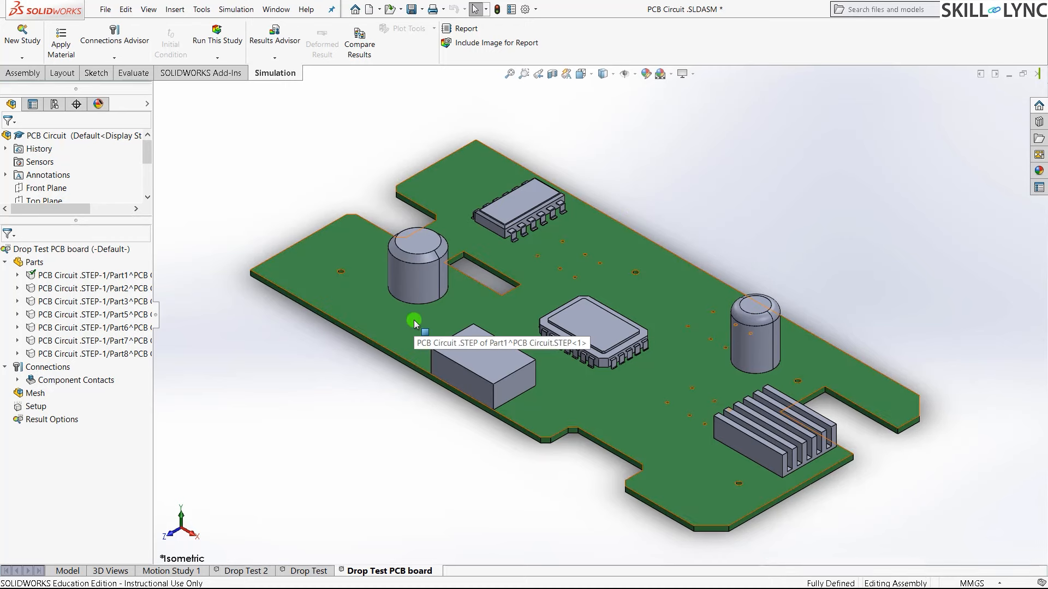
# Apply Alloy Steel to all the components mounted on the board, Part2 through Part8
pyautogui.click(121, 288)
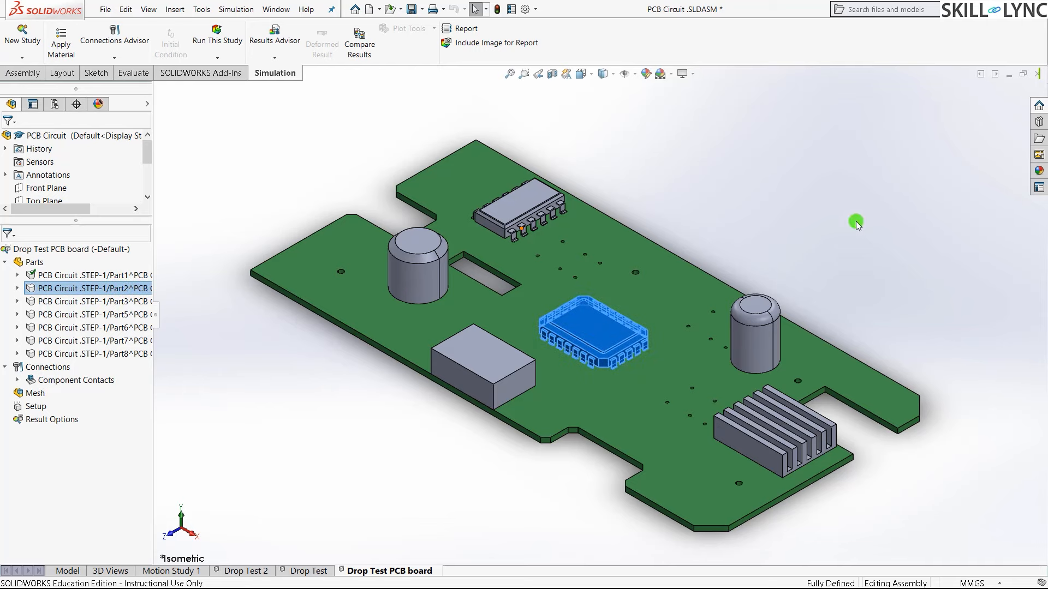
pyautogui.keyDown('shift'); pyautogui.click(82, 353); pyautogui.keyUp('shift')
pyautogui.rightClick(82, 354)
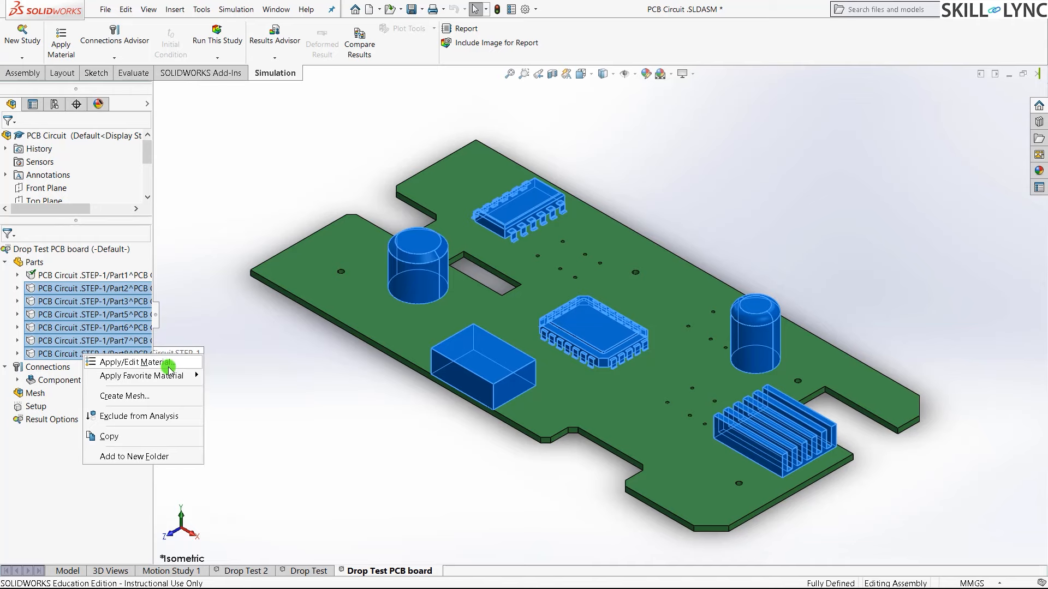
pyautogui.click(170, 369)
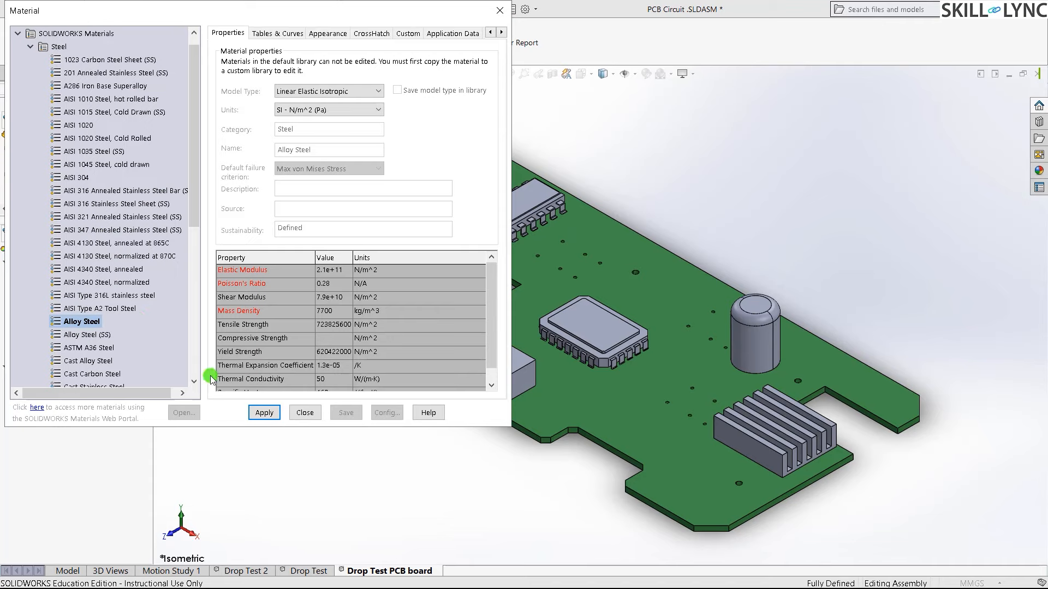
pyautogui.click(263, 412)
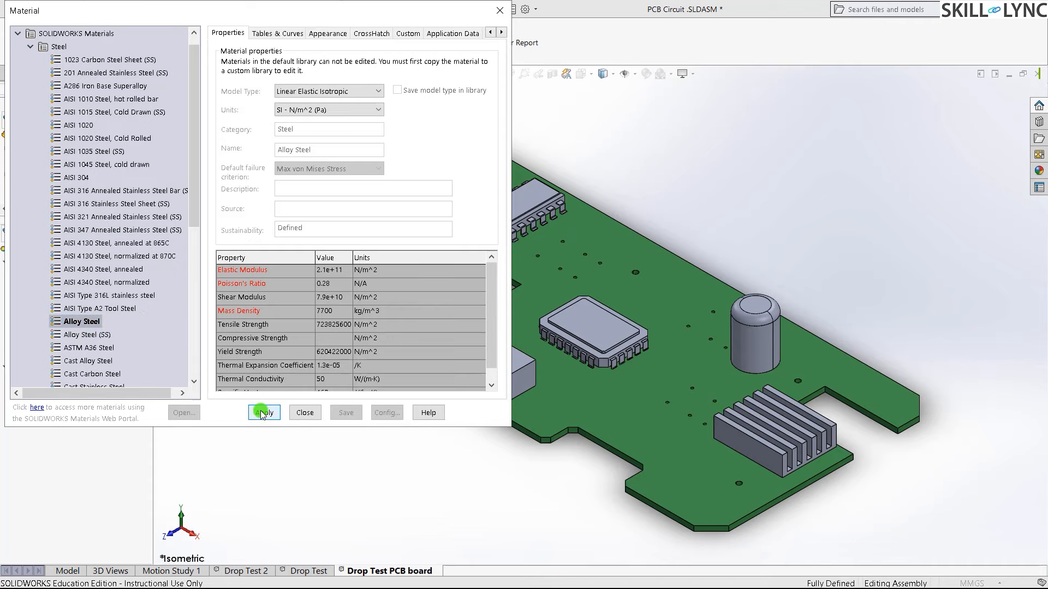
pyautogui.click(306, 413)
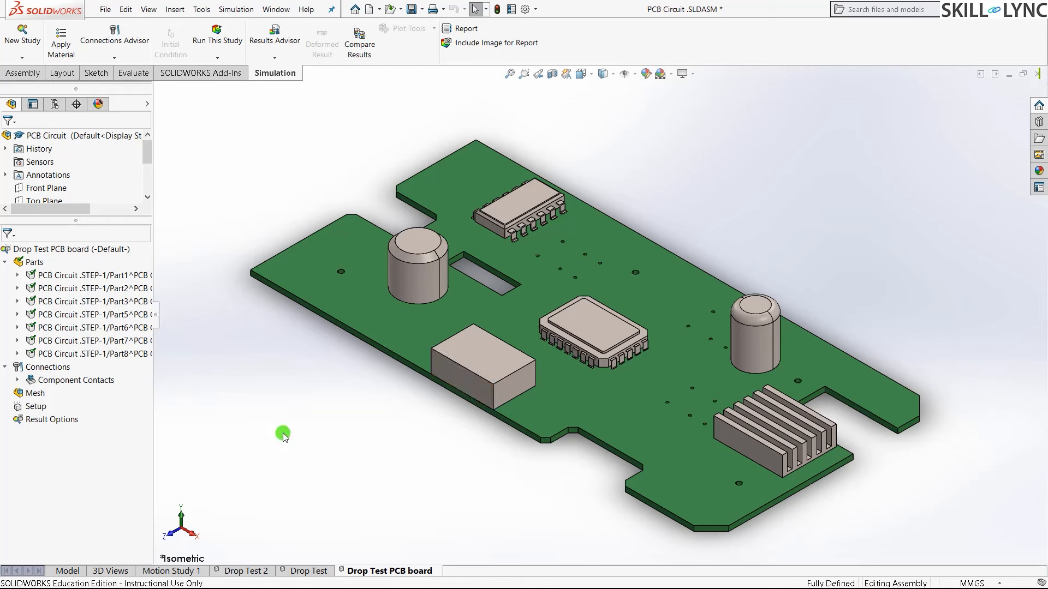
# Mesh the assembly with a curvature-based mesh using a maximum element size of 9 mm
pyautogui.click(4, 367)
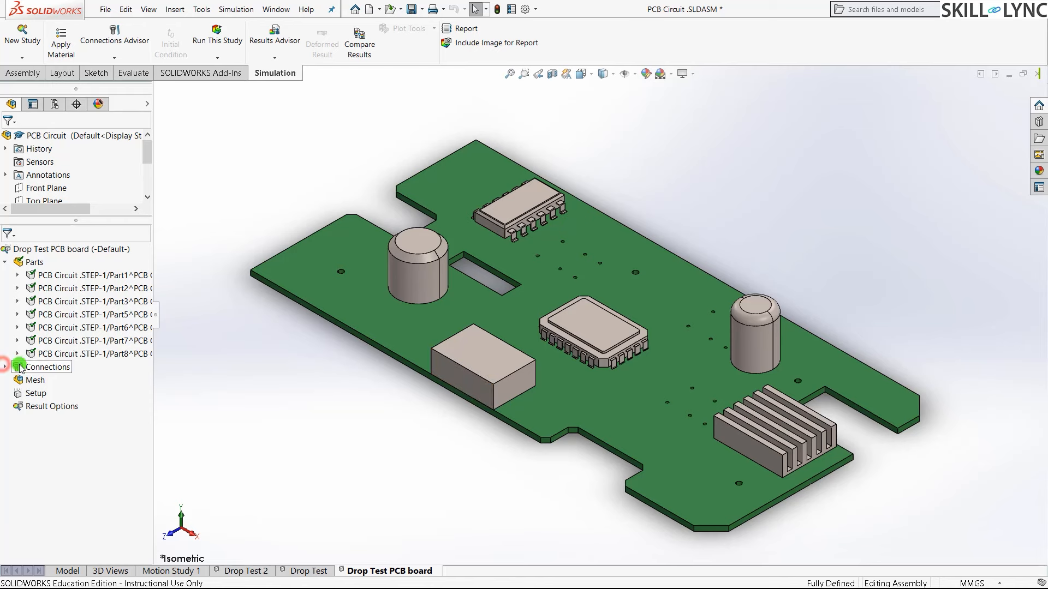
pyautogui.rightClick(23, 387)
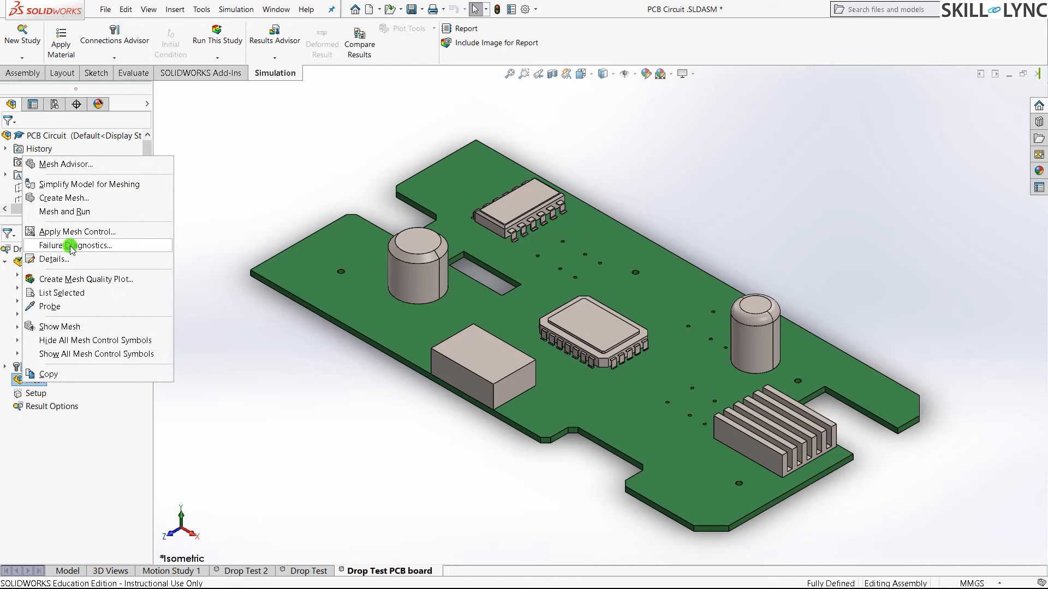
pyautogui.click(82, 198)
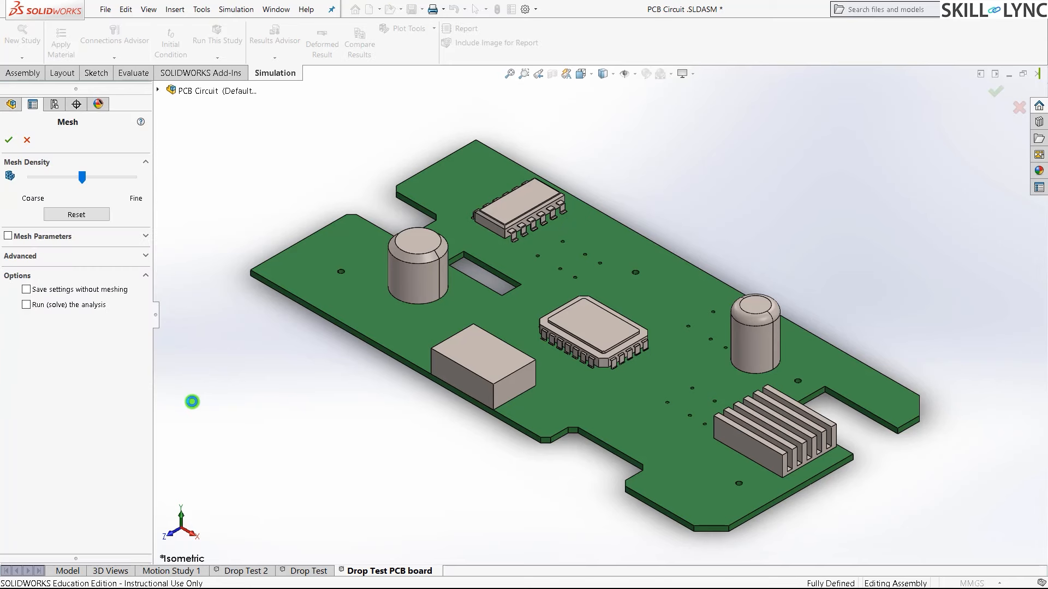
pyautogui.click(145, 239)
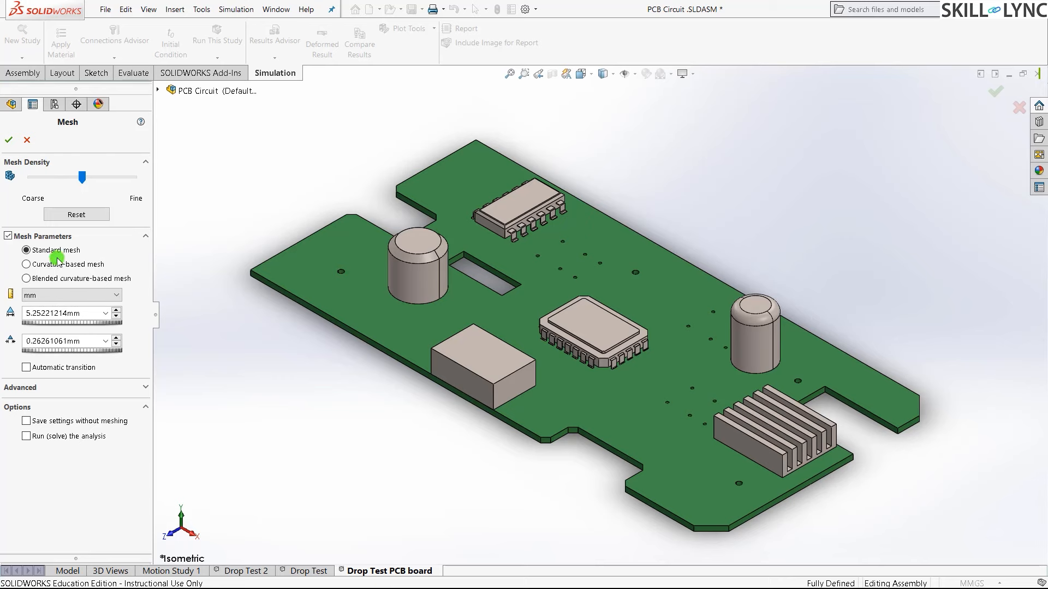
pyautogui.click(26, 264)
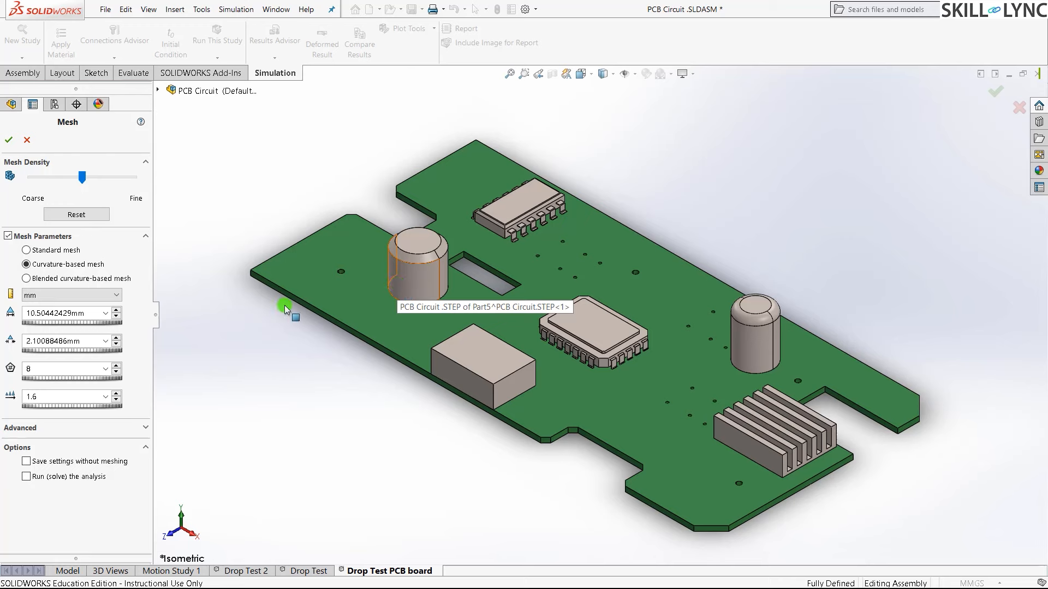
pyautogui.doubleClick(82, 310)
pyautogui.write('9')
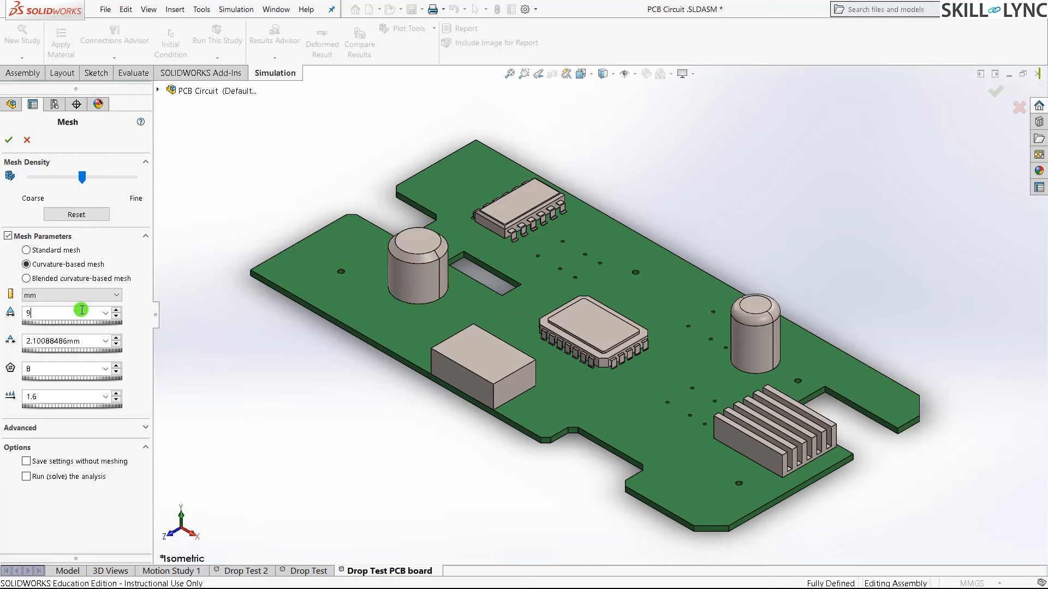
pyautogui.click(220, 391)
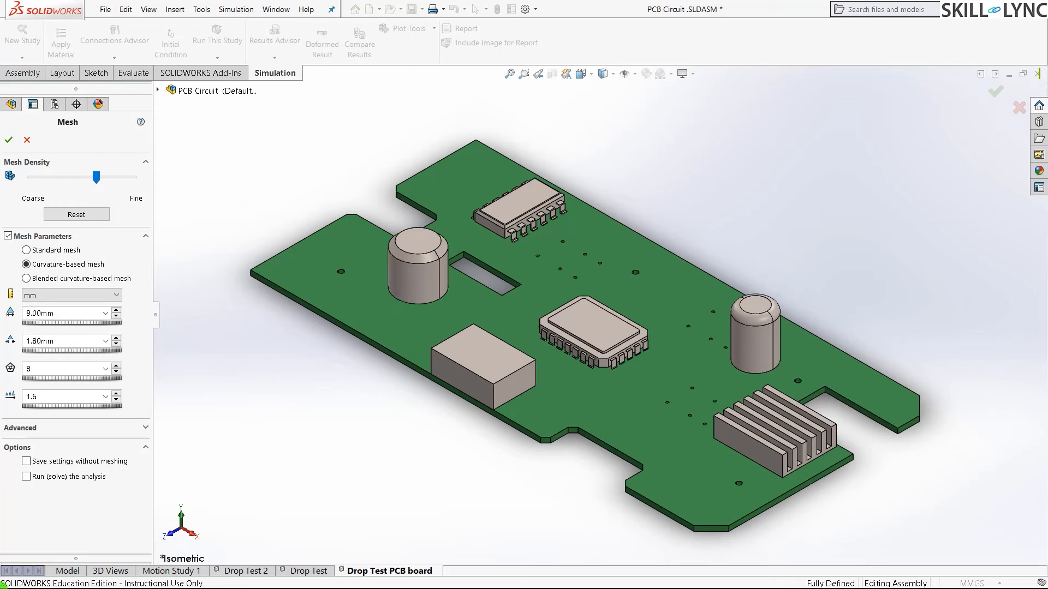
pyautogui.click(9, 140)
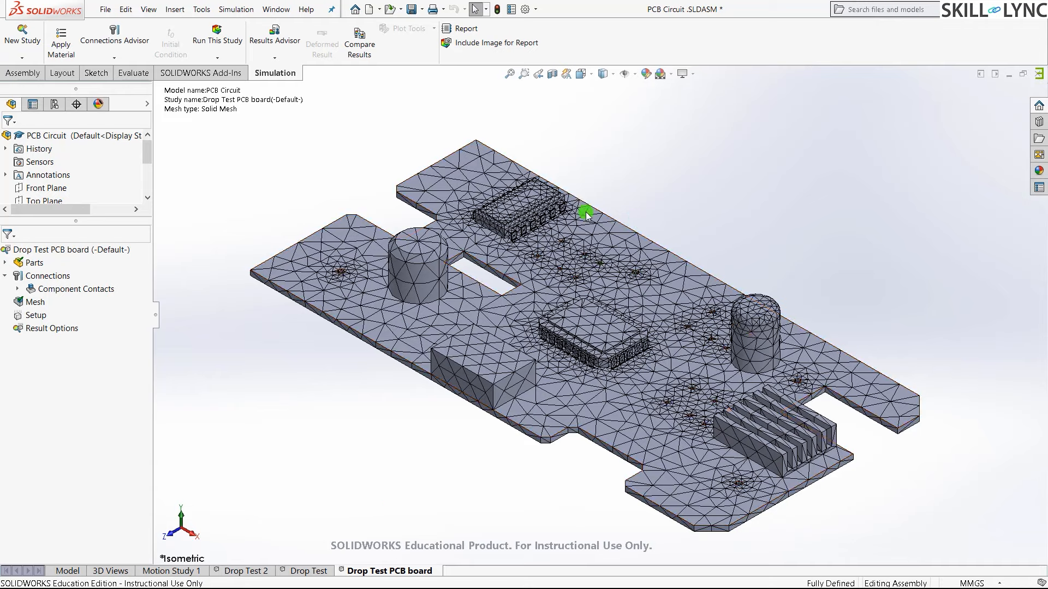
pyautogui.scroll(2, 265, 398)
pyautogui.scroll(-2, 719, 300)
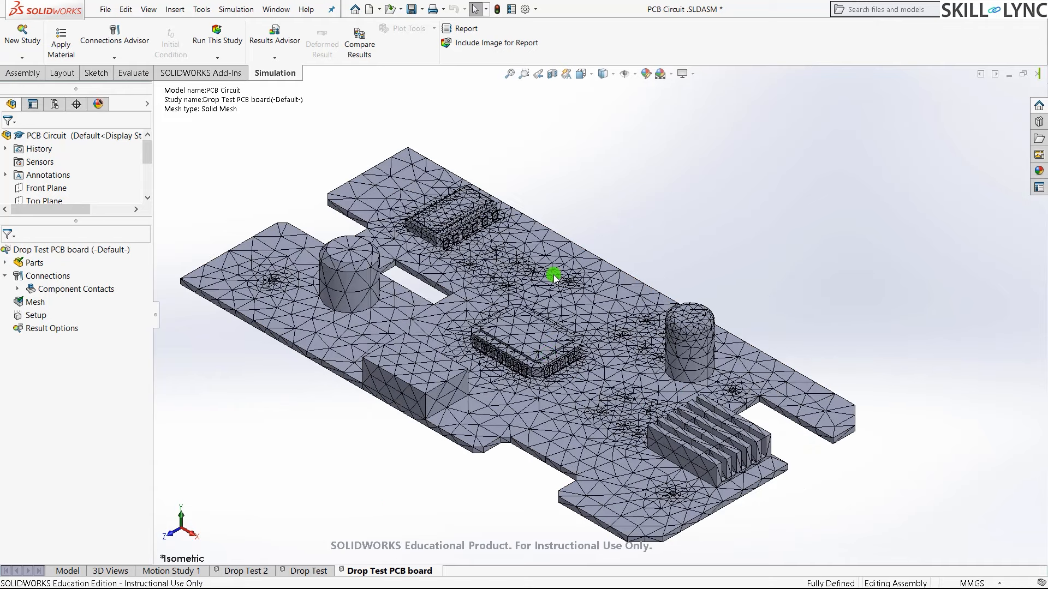
# Open the drop test setup of the study and specify the impact by drop height
pyautogui.scroll(1, 551, 284)
pyautogui.scroll(-1, 488, 387)
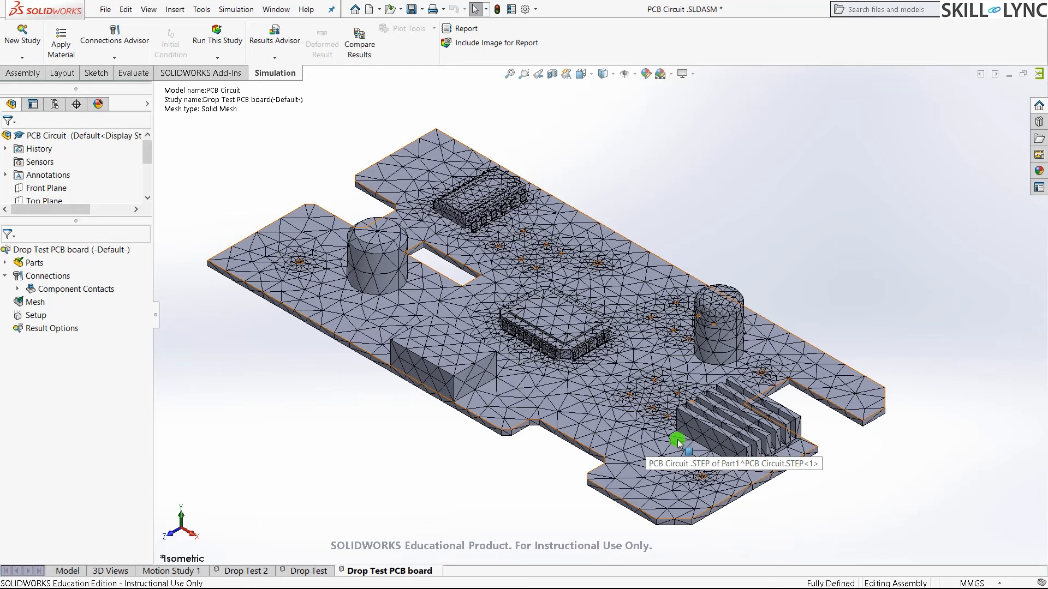
pyautogui.rightClick(38, 318)
pyautogui.click(59, 327)
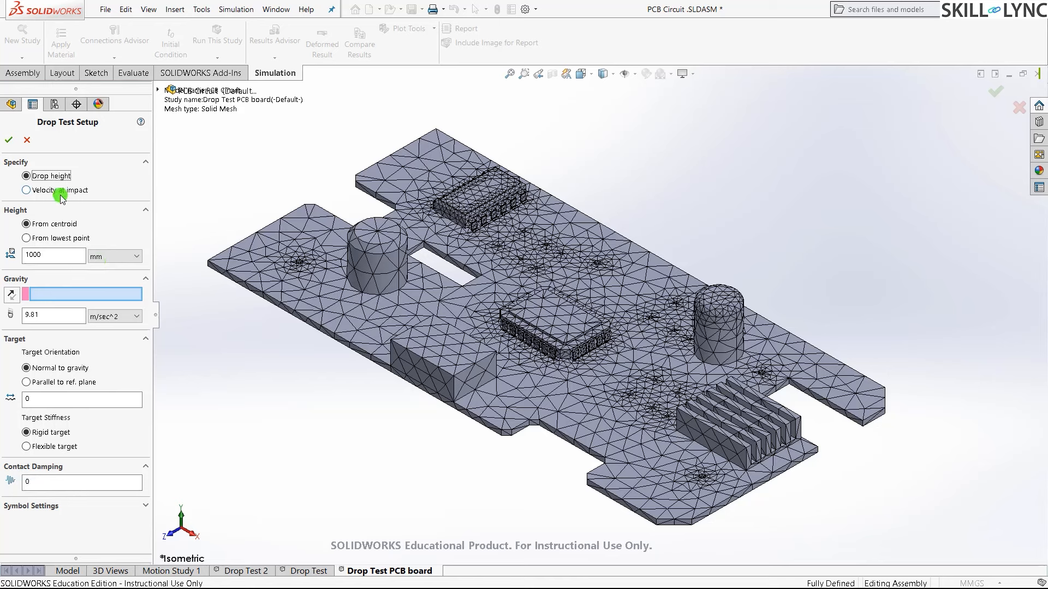
pyautogui.click(58, 175)
pyautogui.click(60, 190)
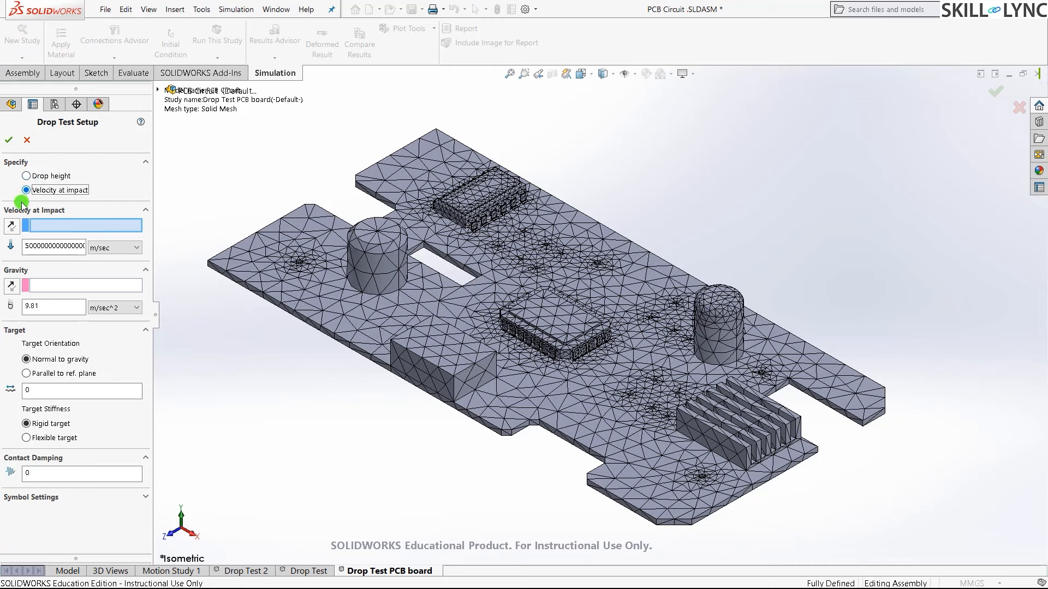
pyautogui.click(54, 175)
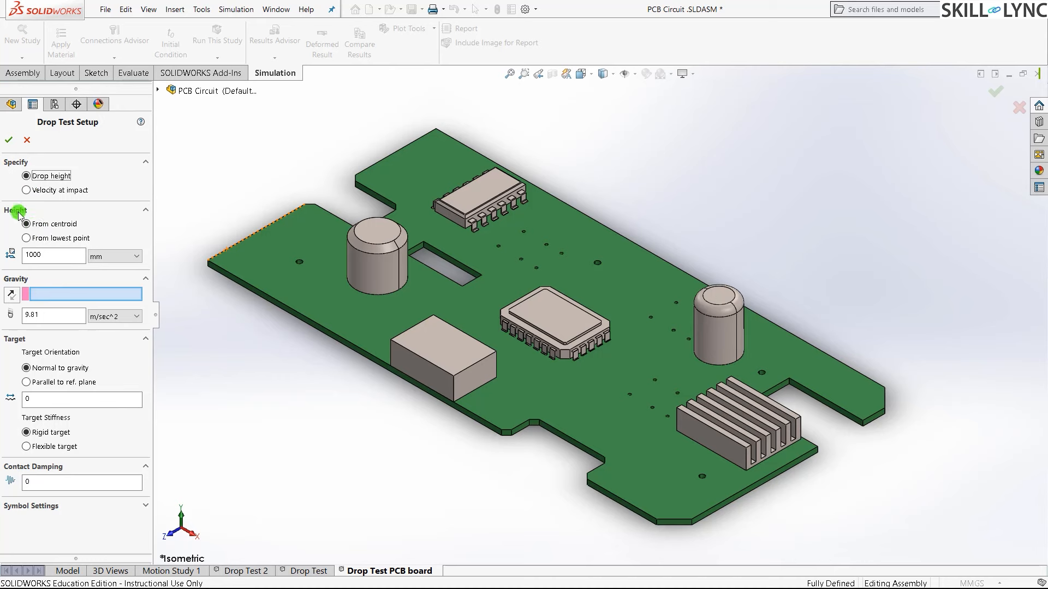
# Reference the drop height from the lowest point of the assembly
pyautogui.click(41, 226)
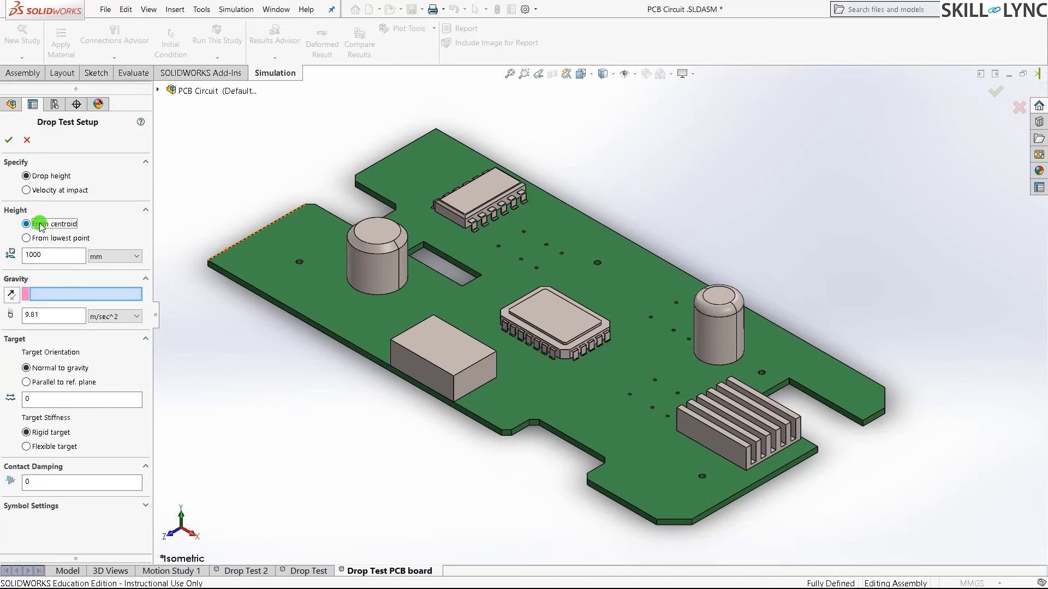
pyautogui.click(43, 240)
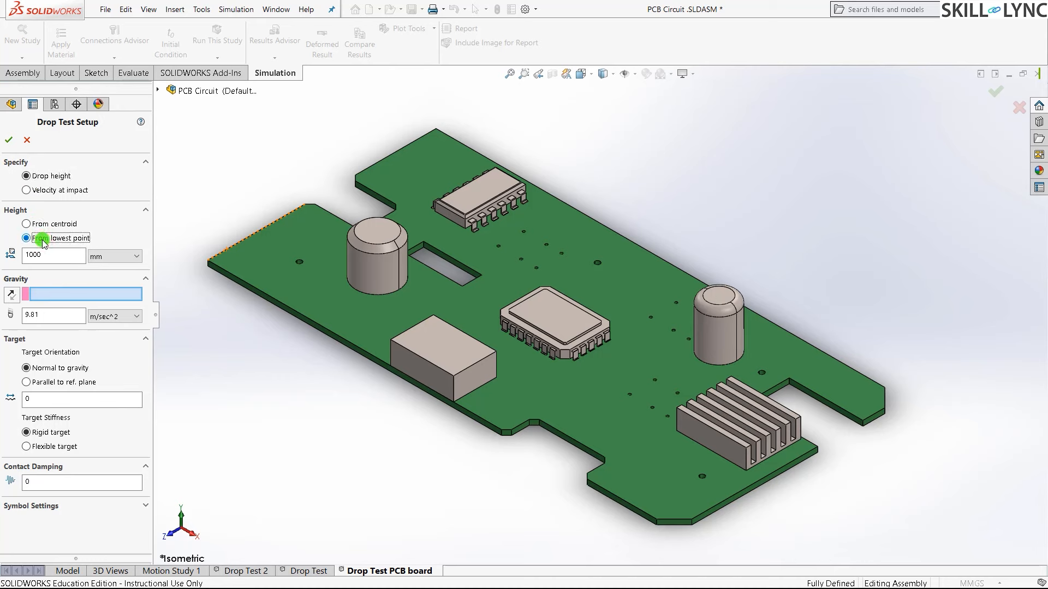
pyautogui.click(56, 226)
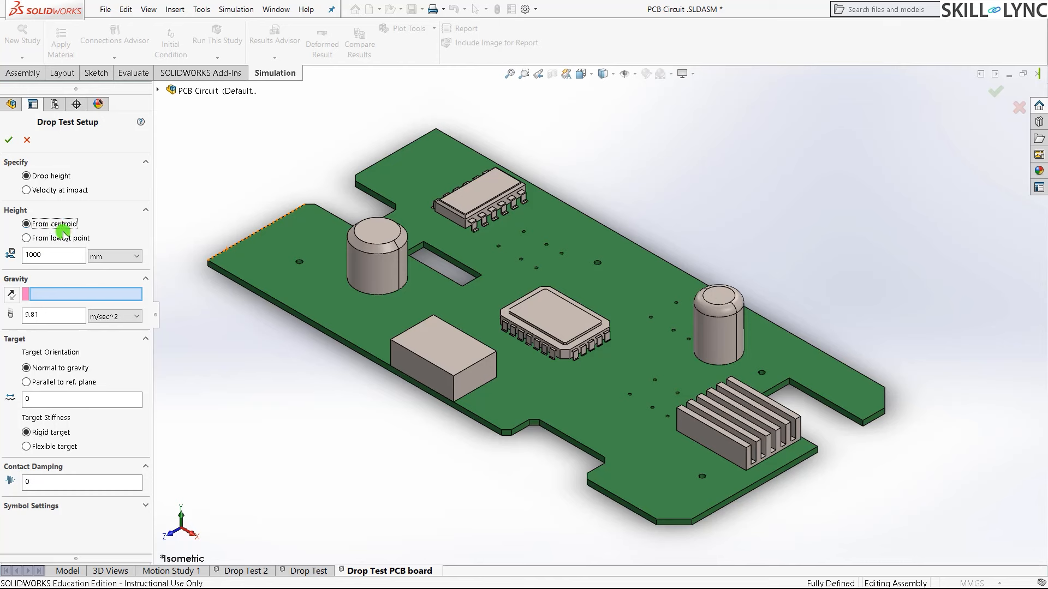
pyautogui.click(28, 257)
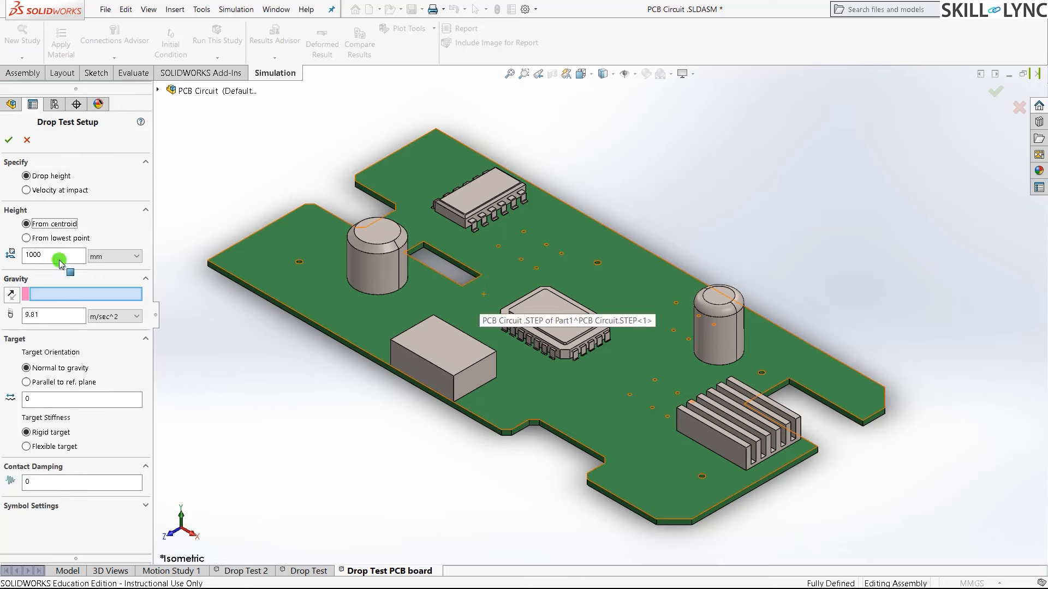
pyautogui.click(39, 239)
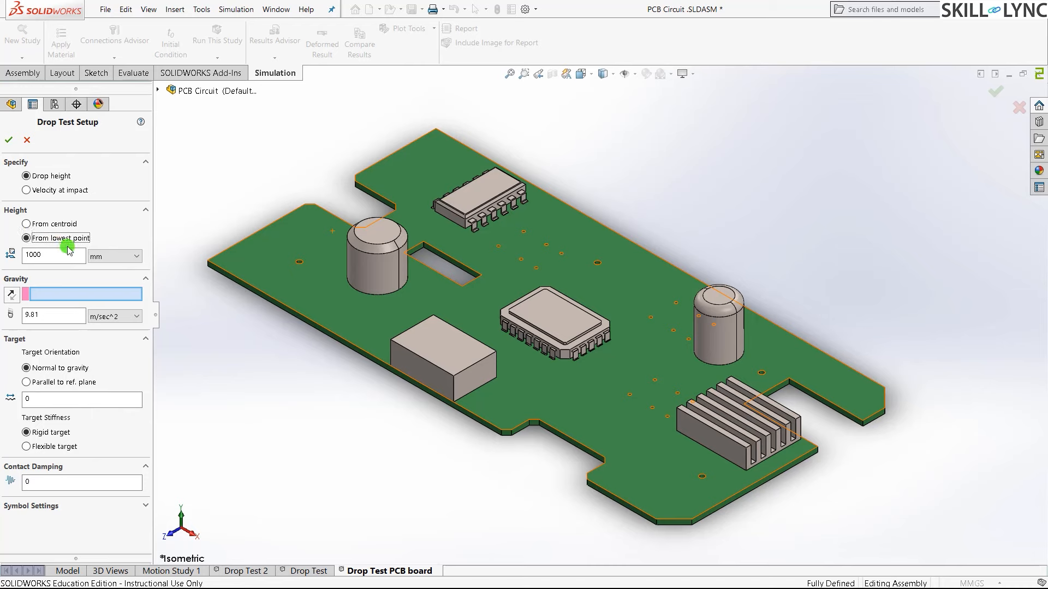
pyautogui.click(51, 260)
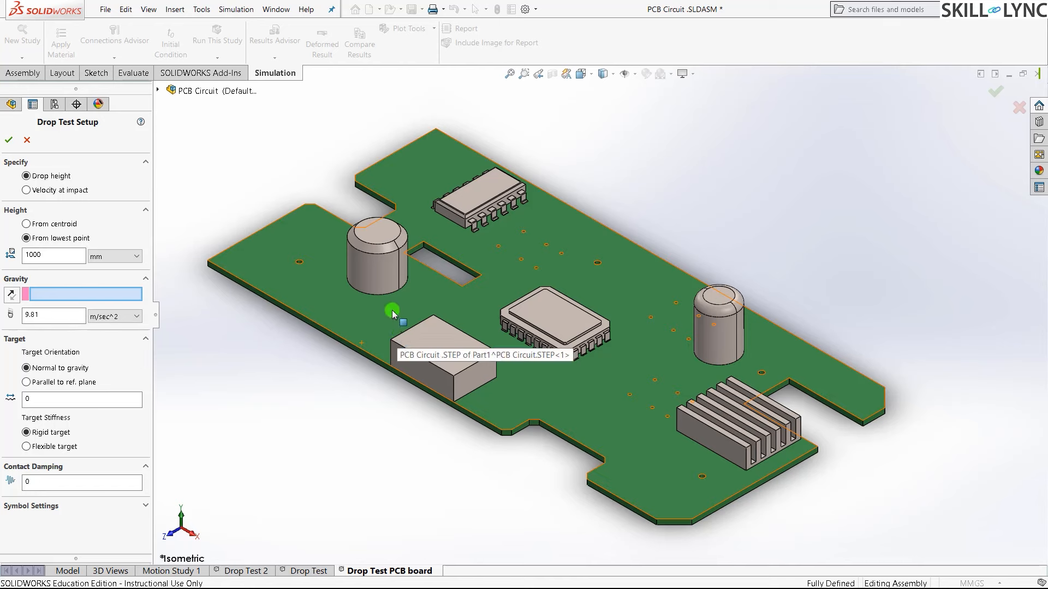
# Use PLANE1 from the assembly's feature tree as the reference for the gravity direction
pyautogui.click(63, 369)
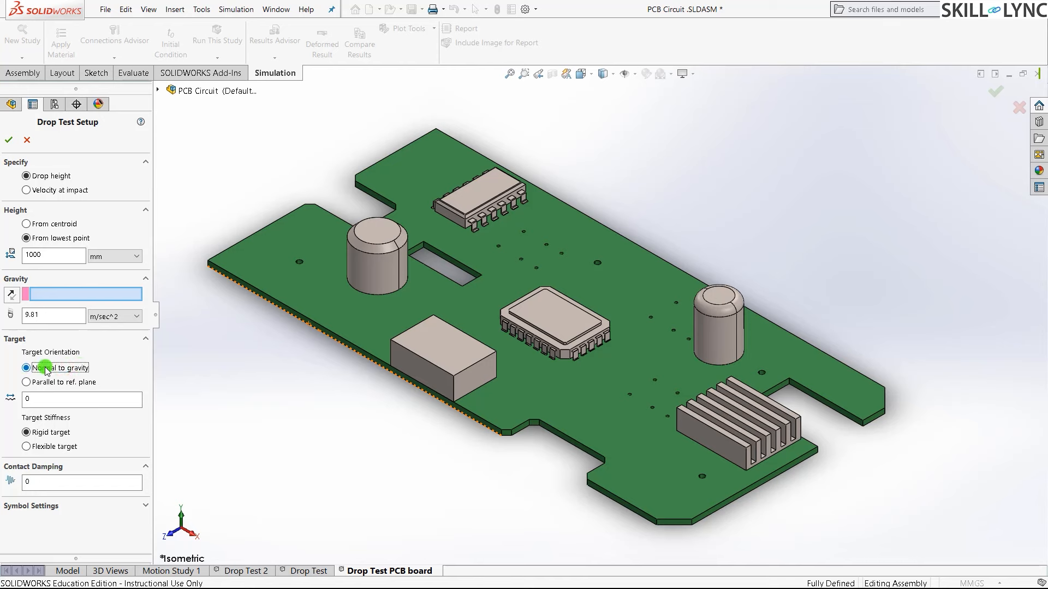
pyautogui.click(231, 380)
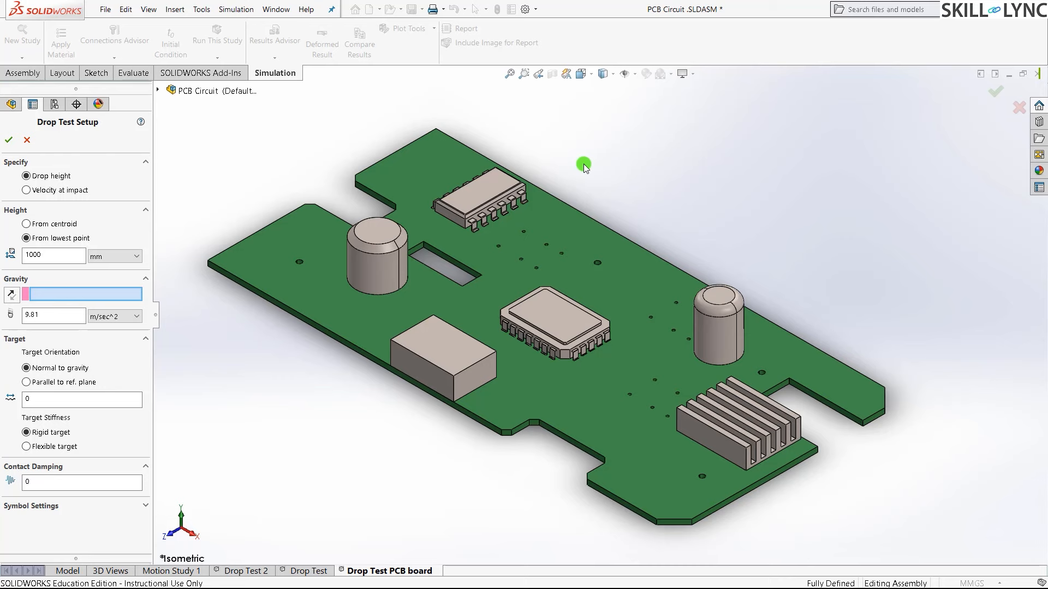
pyautogui.click(42, 296)
pyautogui.click(158, 89)
pyautogui.click(157, 90)
pyautogui.click(158, 89)
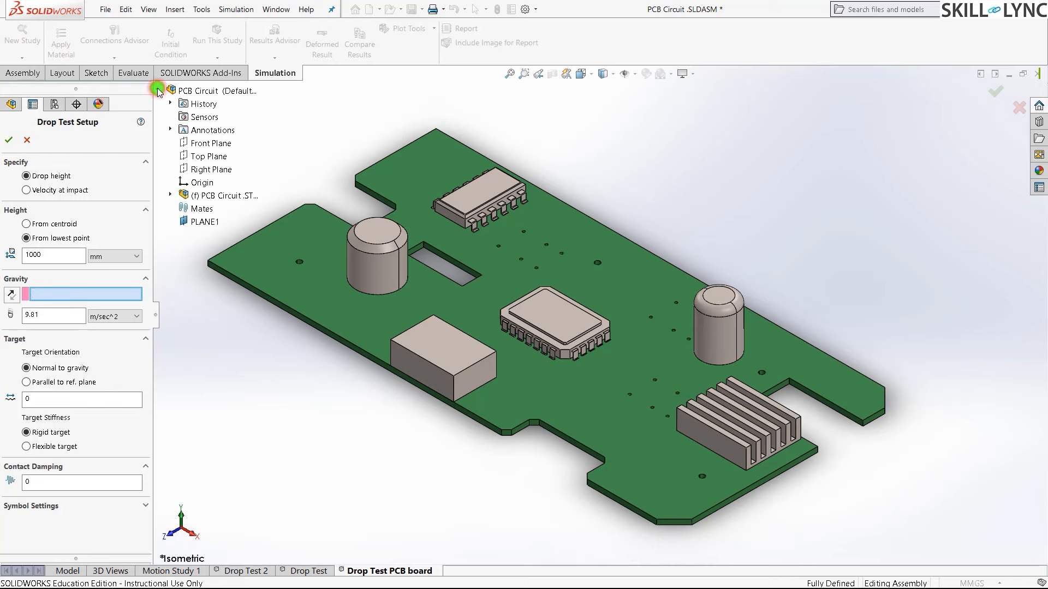
pyautogui.click(198, 224)
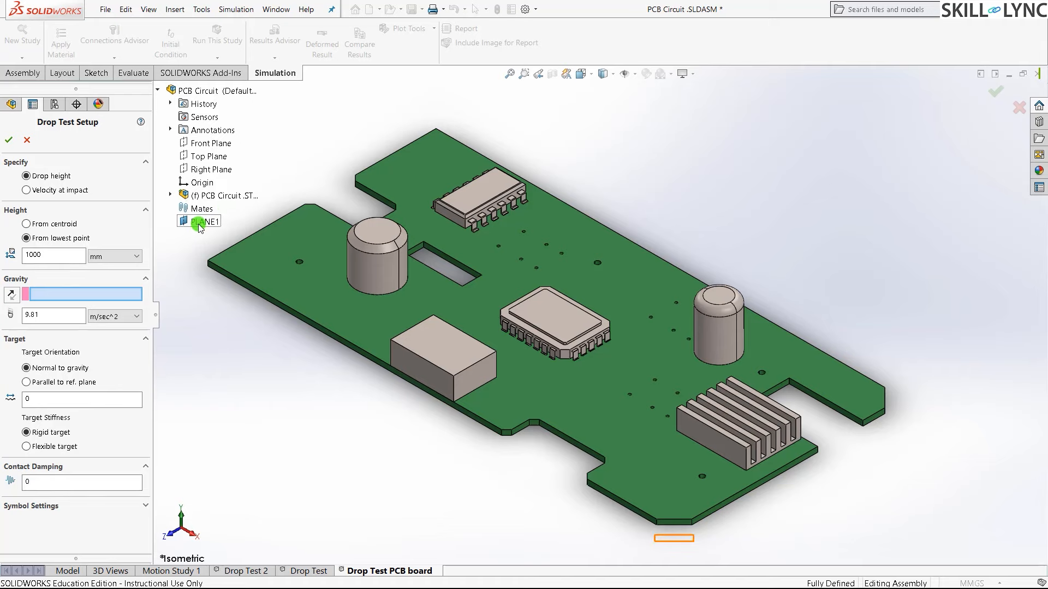
pyautogui.scroll(3, 637, 117)
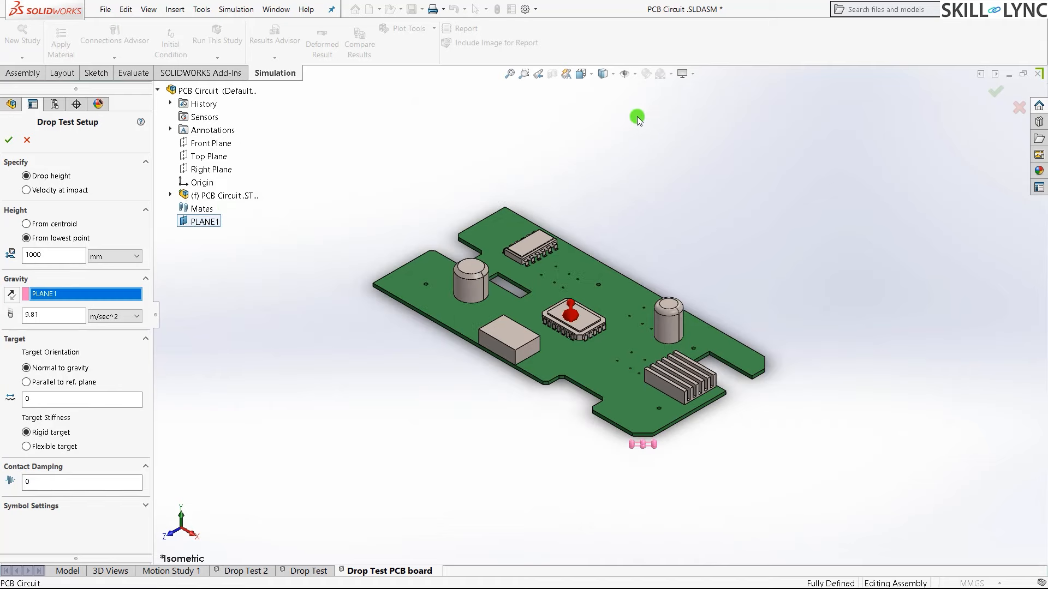
pyautogui.moveTo(636, 116)
pyautogui.mouseDown(button='middle')
pyautogui.moveTo(612, 234)
pyautogui.moveTo(625, 215)
pyautogui.moveTo(627, 440)
pyautogui.moveTo(593, 376)
pyautogui.mouseUp(button='middle')
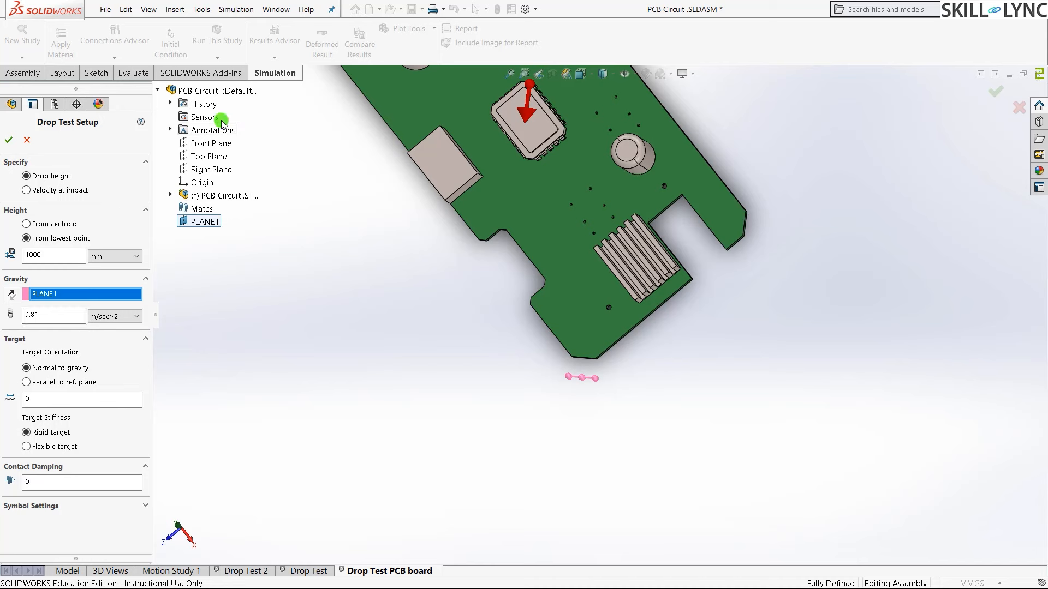
pyautogui.click(158, 90)
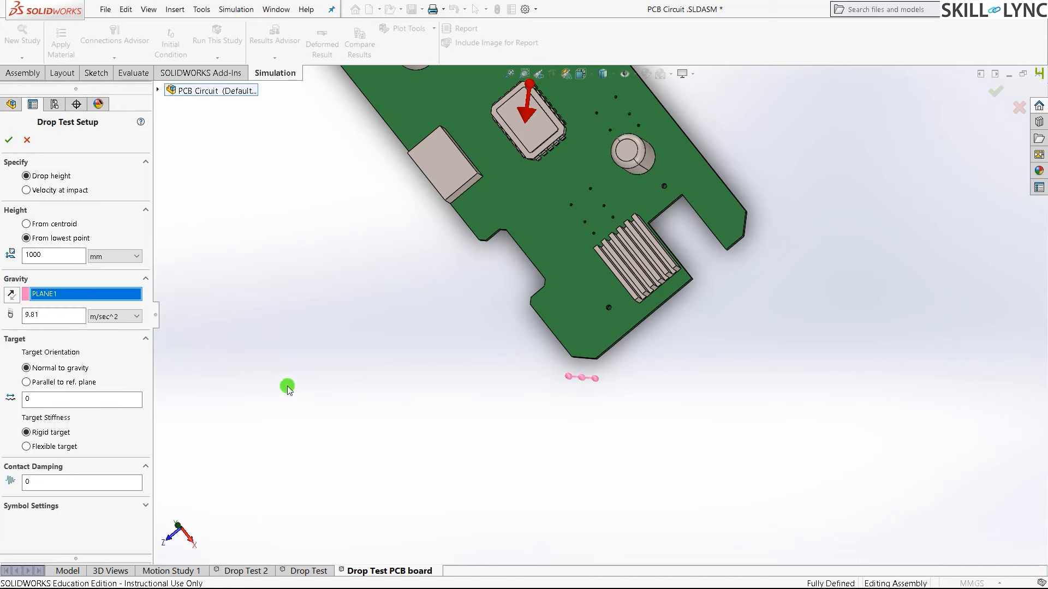
# Check the gravity arrow against the reference plane and orient the impact target normal to gravity
pyautogui.click(52, 368)
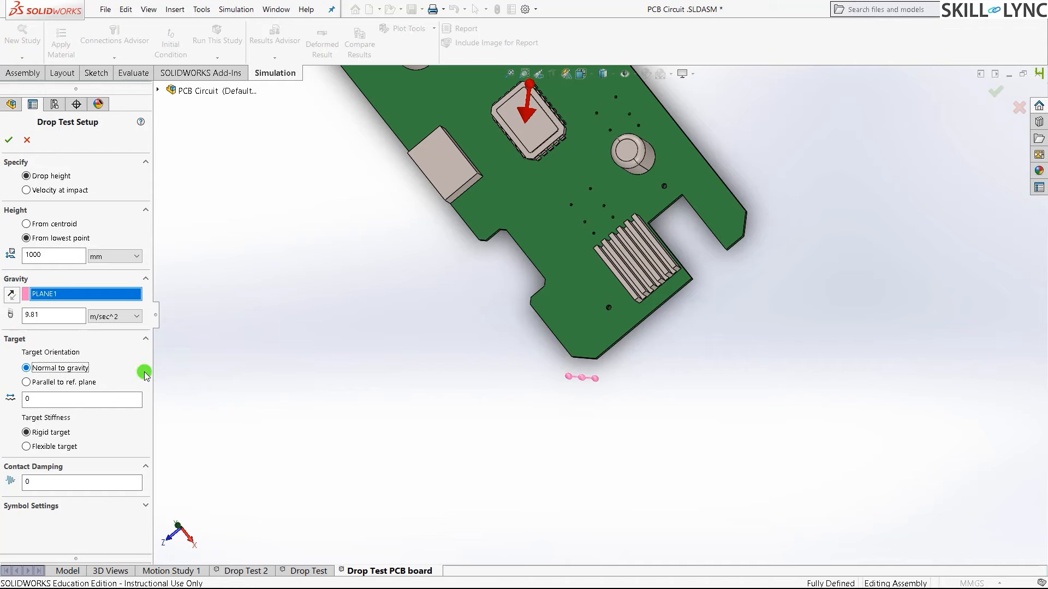
pyautogui.press('f')
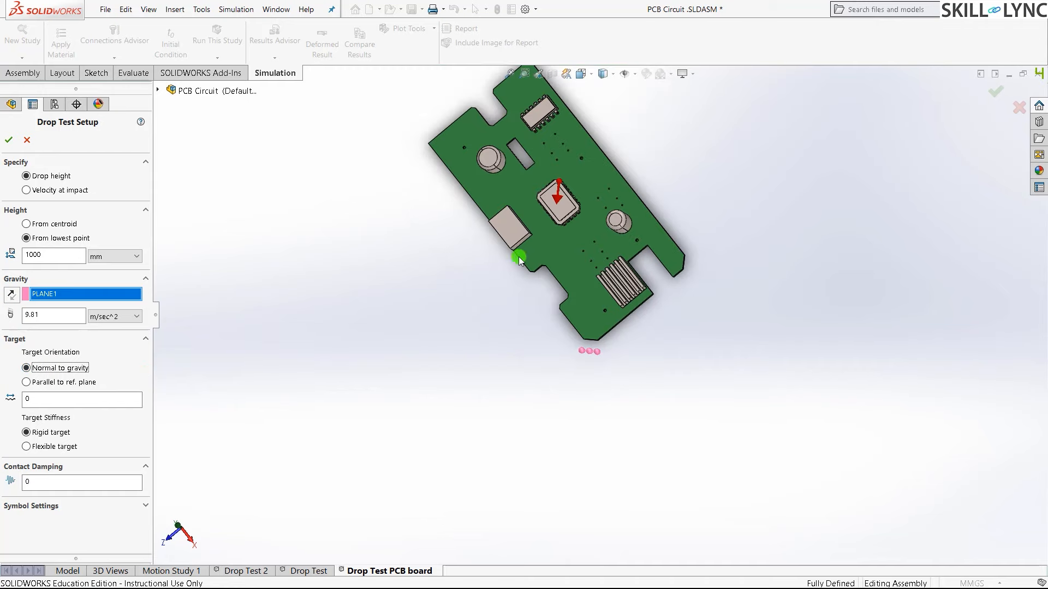
pyautogui.scroll(-5, 574, 191)
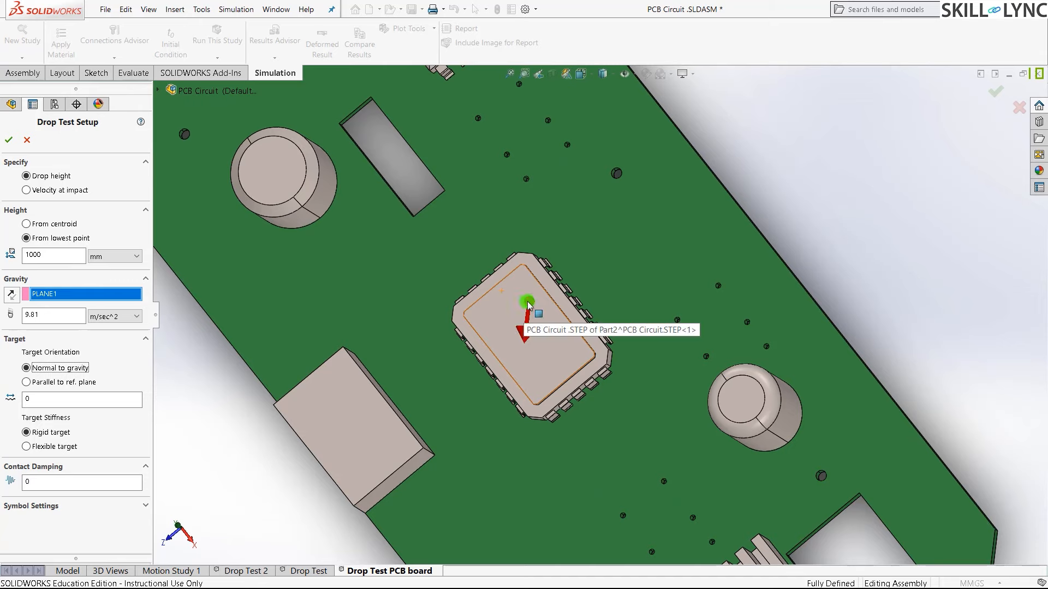
pyautogui.scroll(3, 509, 319)
pyautogui.scroll(2, 478, 338)
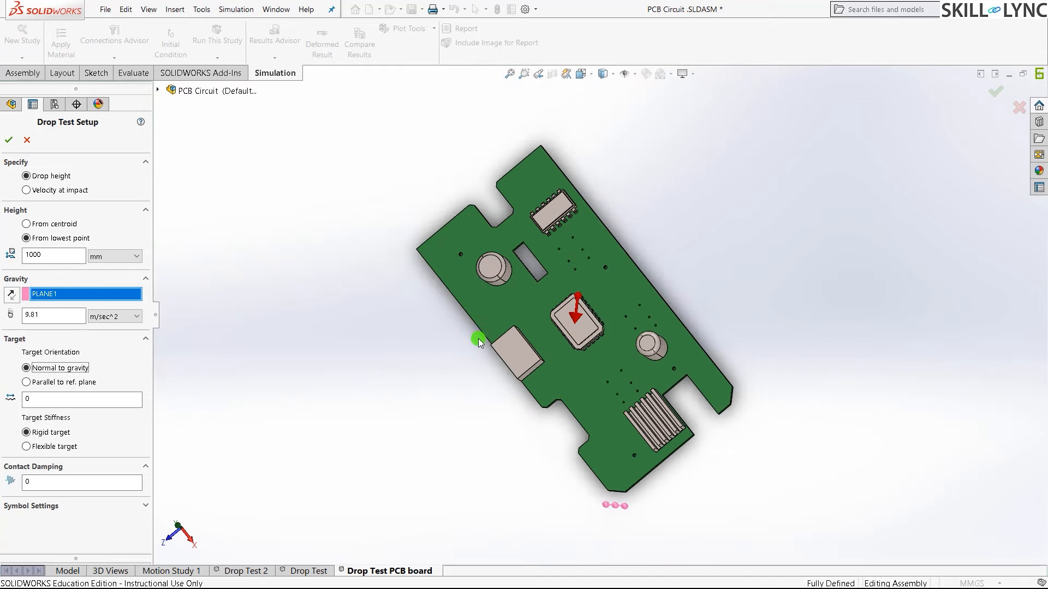
pyautogui.scroll(-2, 478, 338)
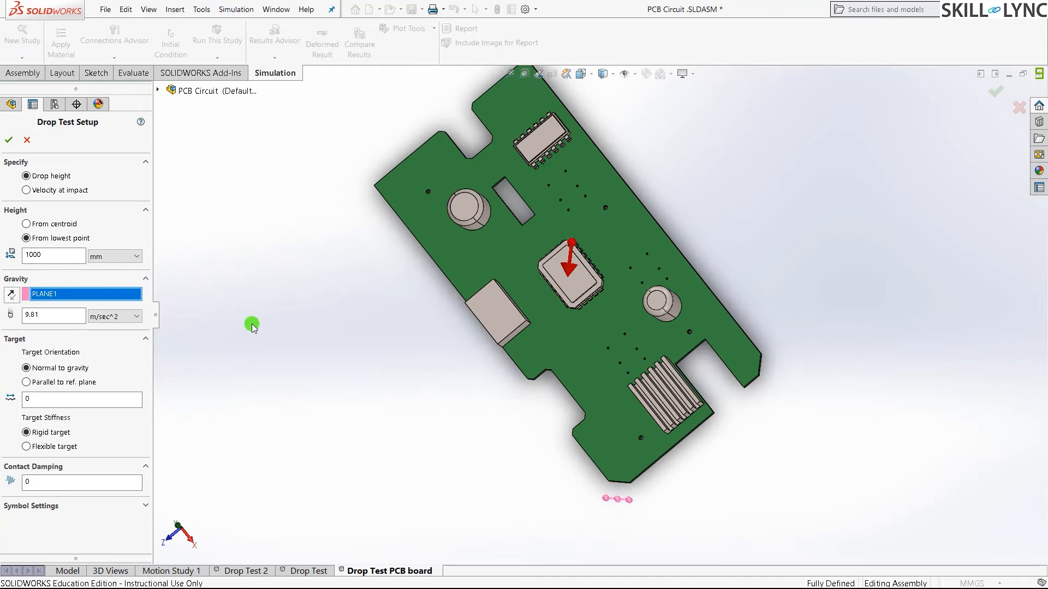
pyautogui.click(62, 382)
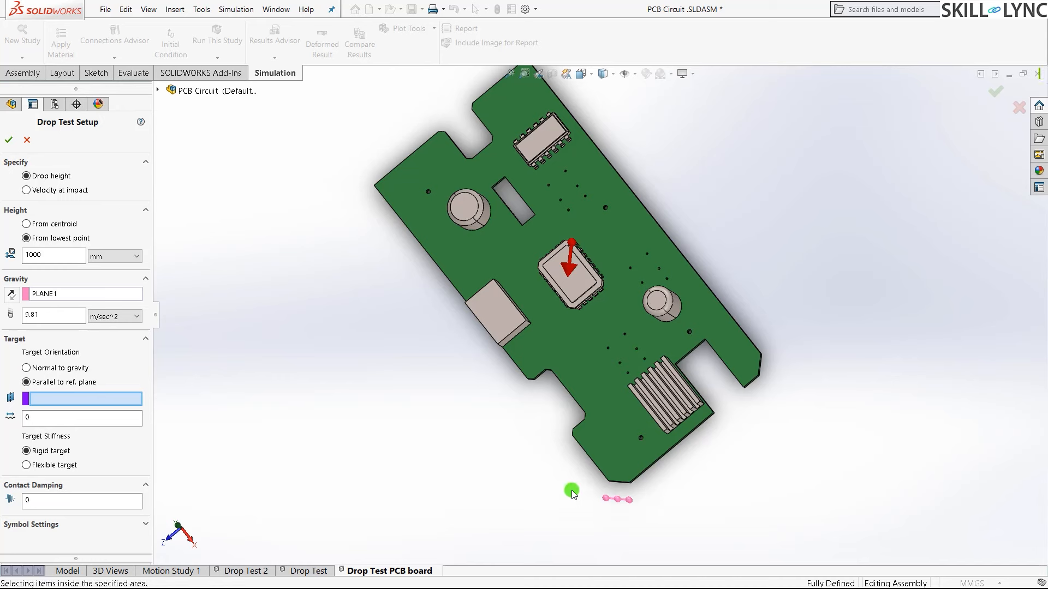
pyautogui.click(57, 369)
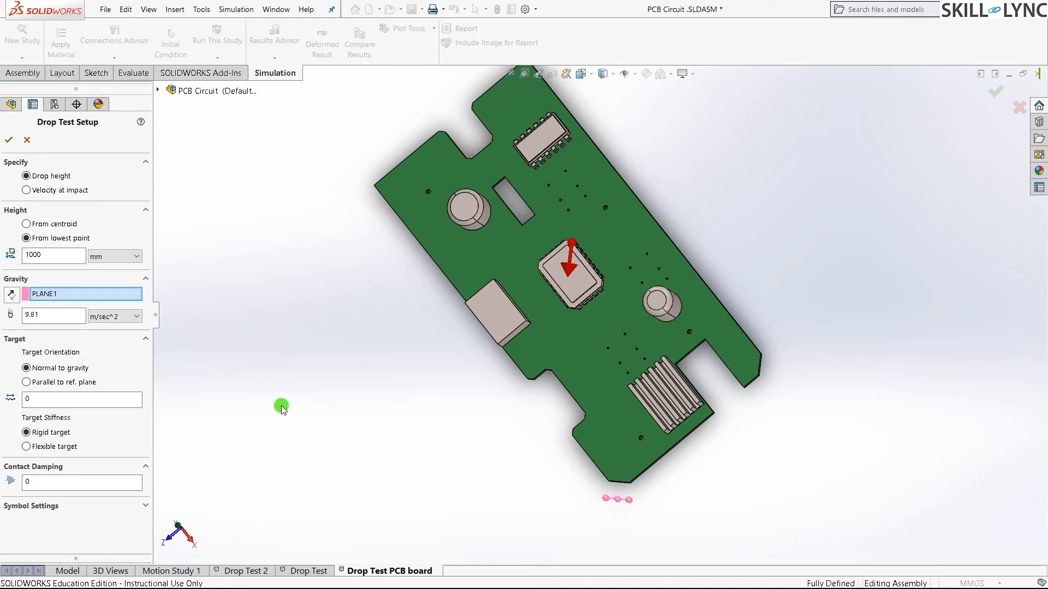
pyautogui.click(115, 397)
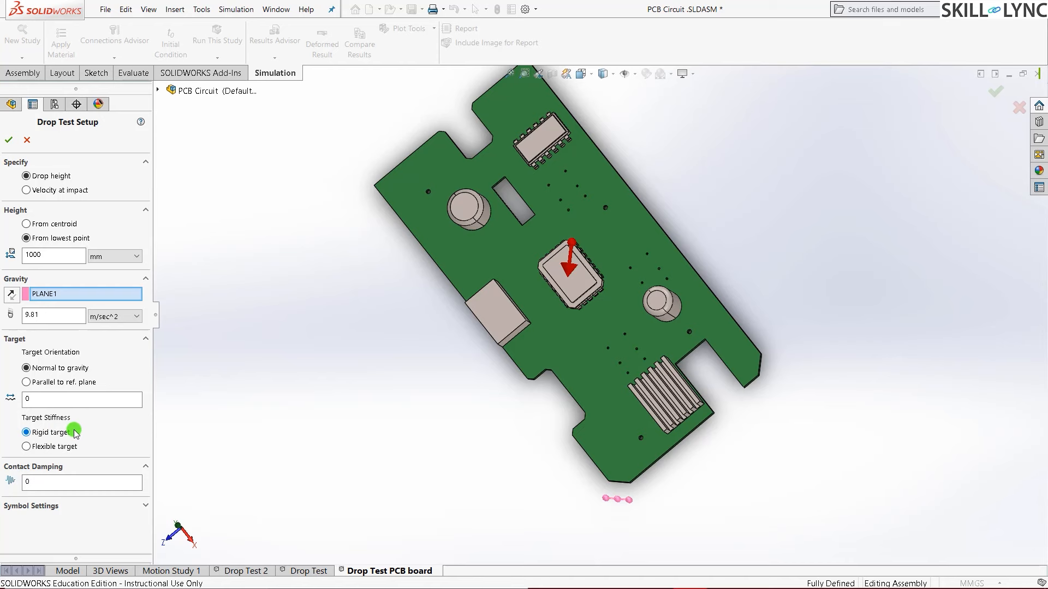
pyautogui.click(27, 447)
pyautogui.scroll(-3, 98, 420)
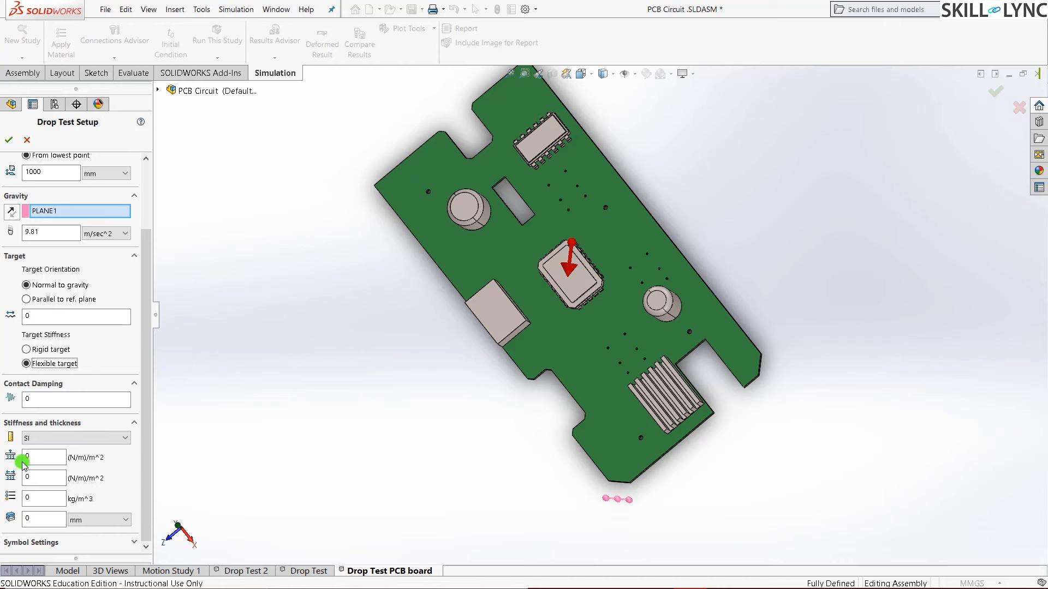
pyautogui.click(66, 438)
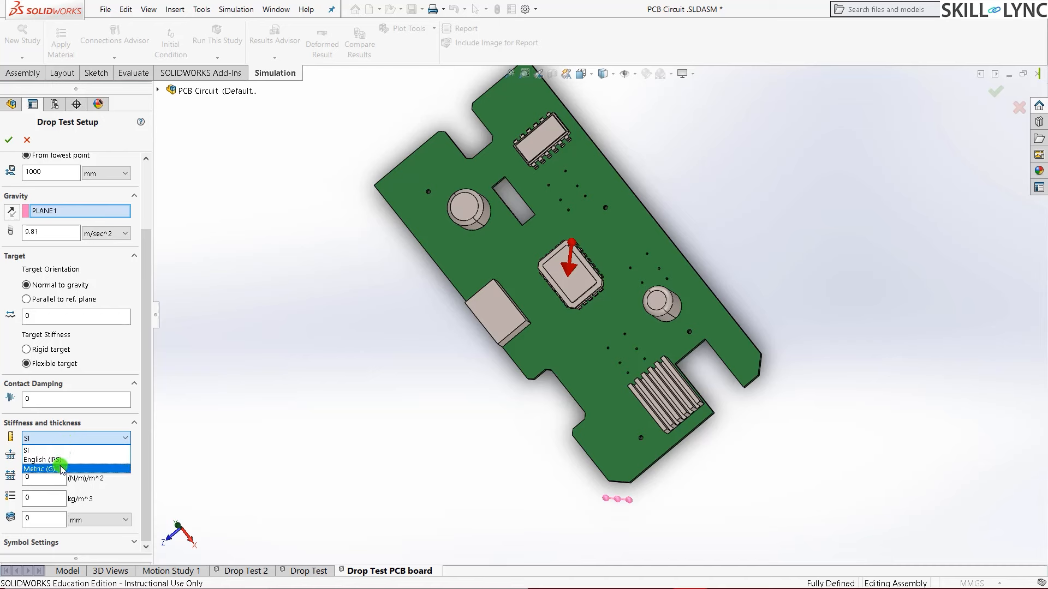
pyautogui.click(226, 468)
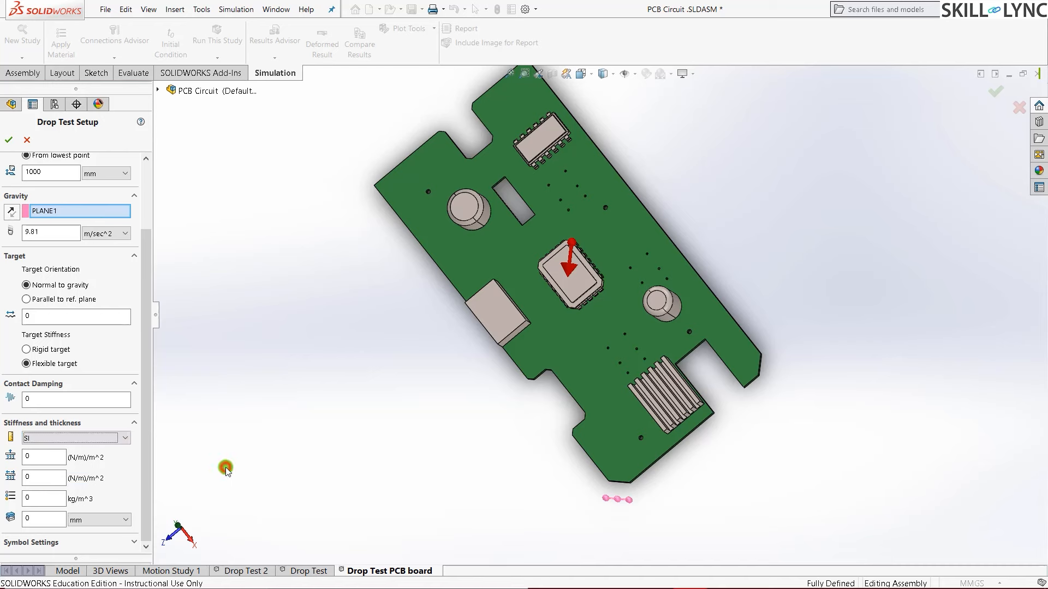
# Set the target stiffness to a rigid target and accept the drop test setup
pyautogui.click(52, 350)
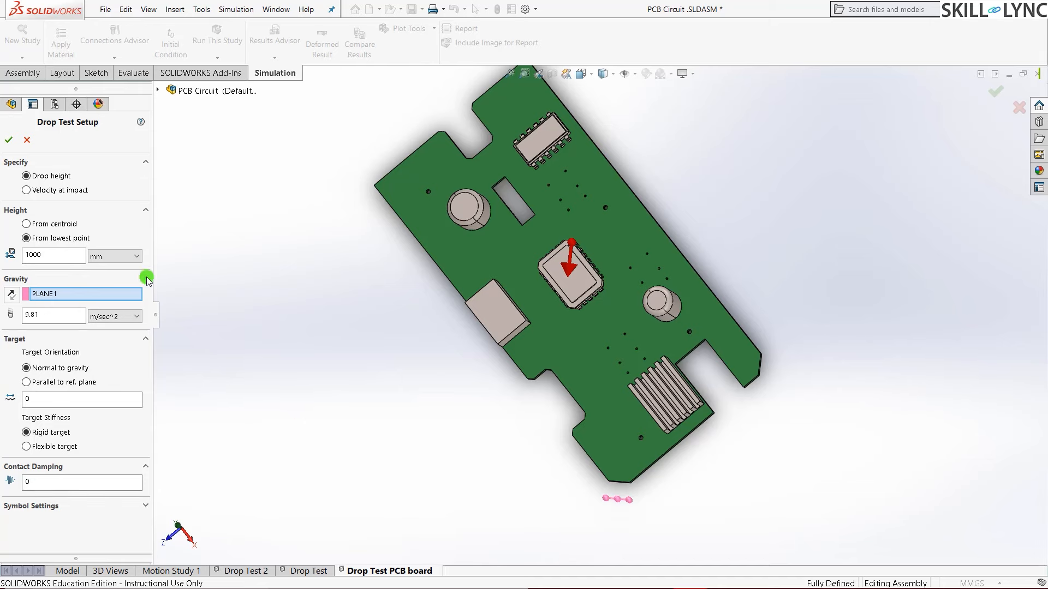
pyautogui.click(6, 142)
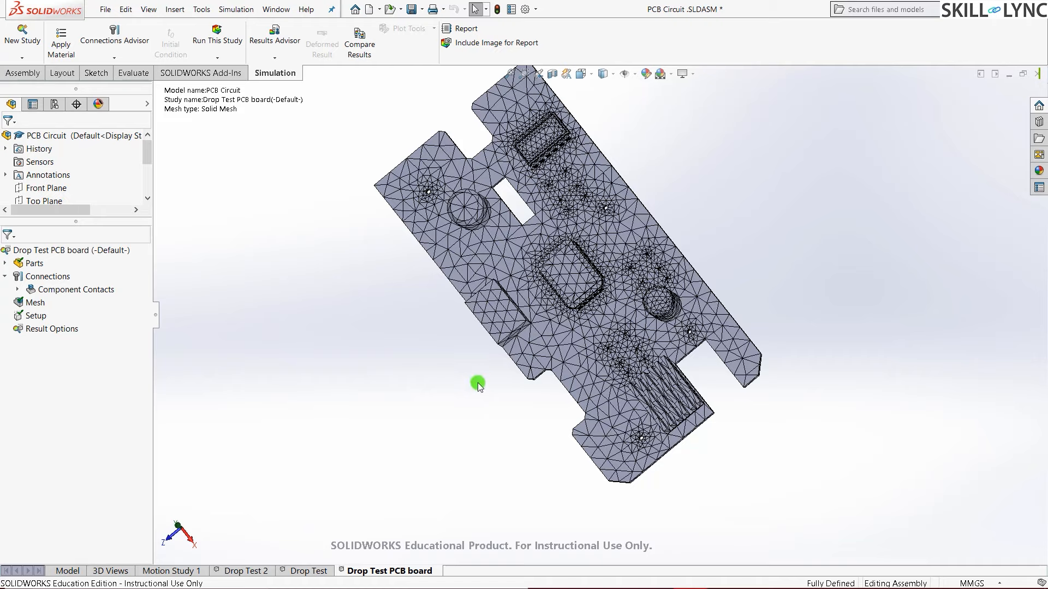
# Define the study's result options with a solution time after impact of 100 microseconds
pyautogui.moveTo(486, 250); pyautogui.dragTo(493, 271, button='middle')
pyautogui.hotkey('ctrl', '7')
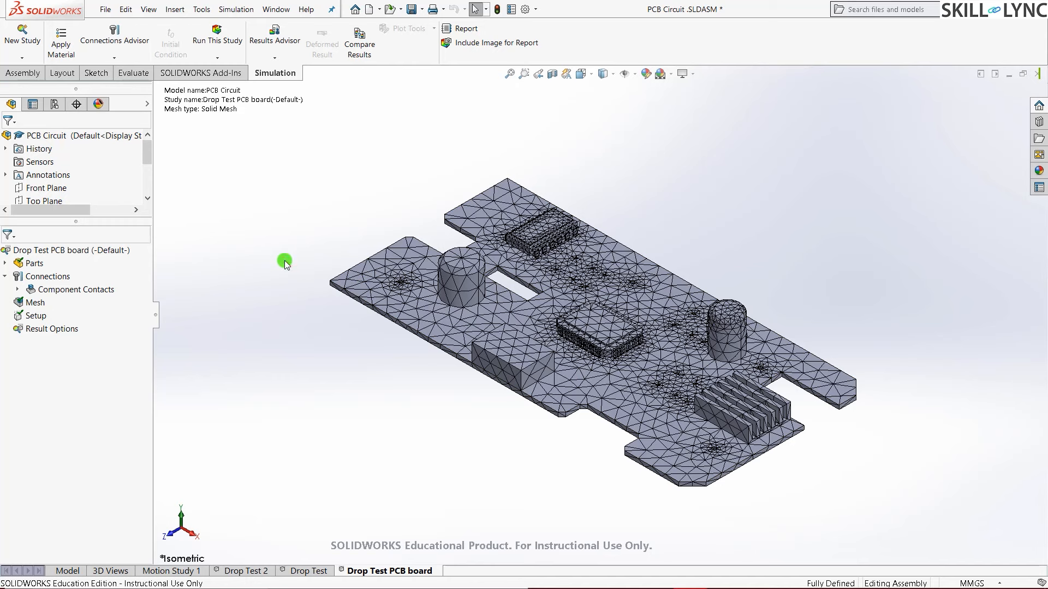
pyautogui.rightClick(48, 329)
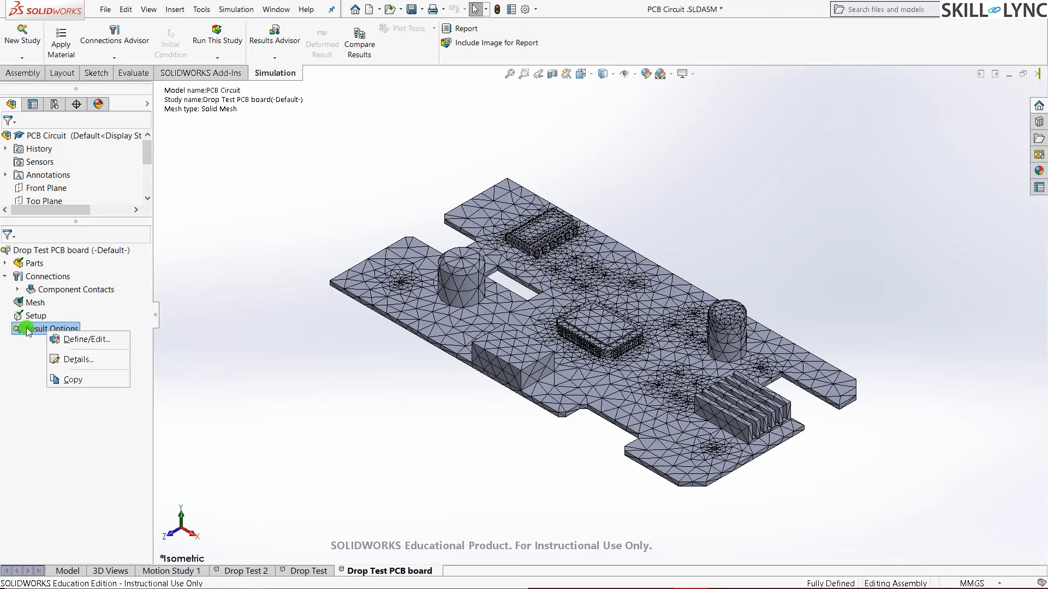
pyautogui.click(66, 338)
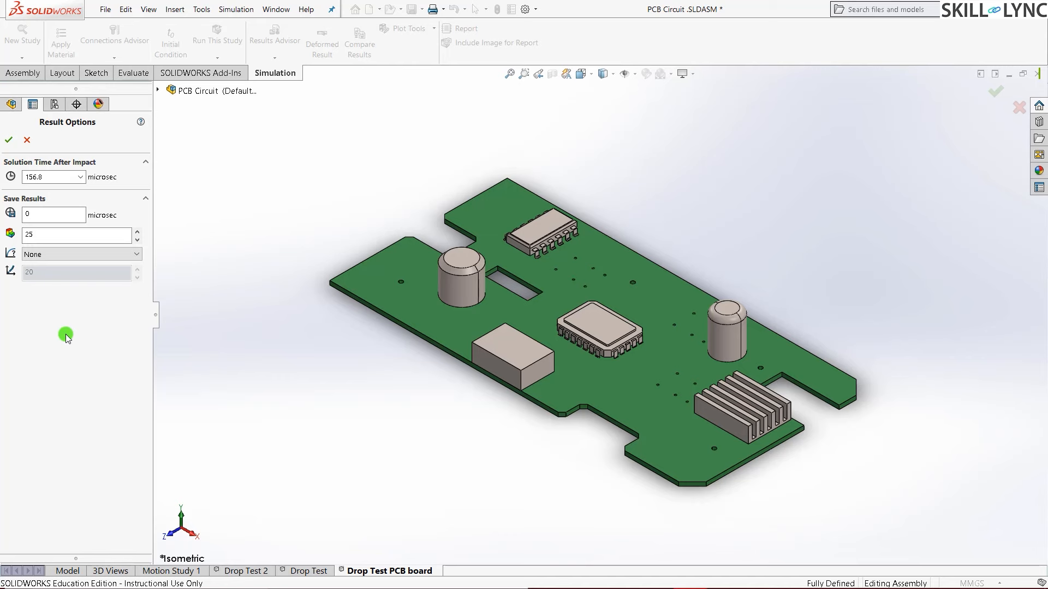
pyautogui.doubleClick(47, 177)
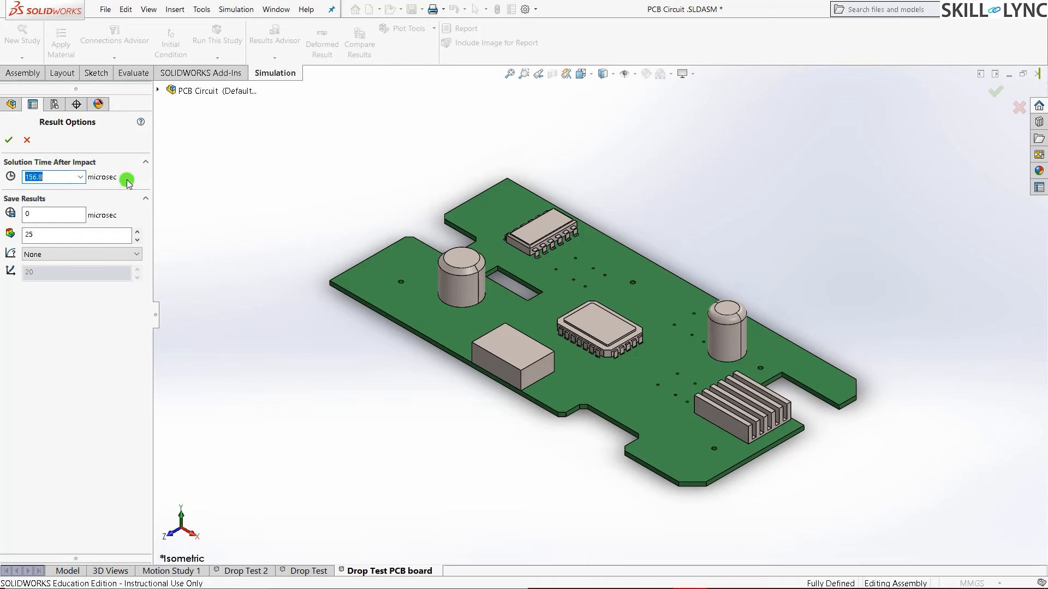
pyautogui.click(56, 175)
pyautogui.write('00')
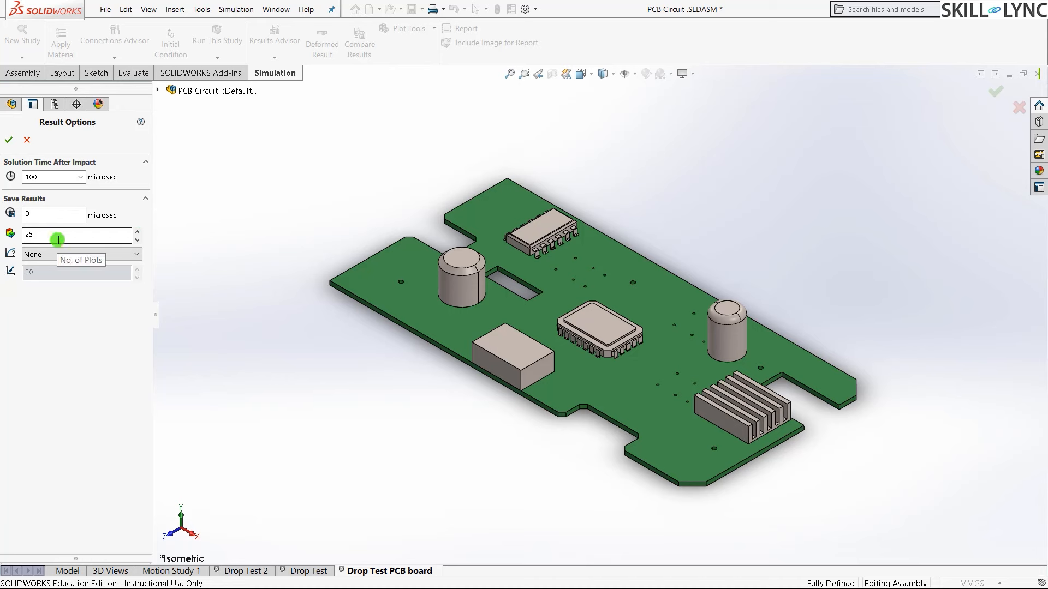
# Accept the result options with 25 plots saved from 0 microseconds, and recheck them without making changes
pyautogui.click(4, 142)
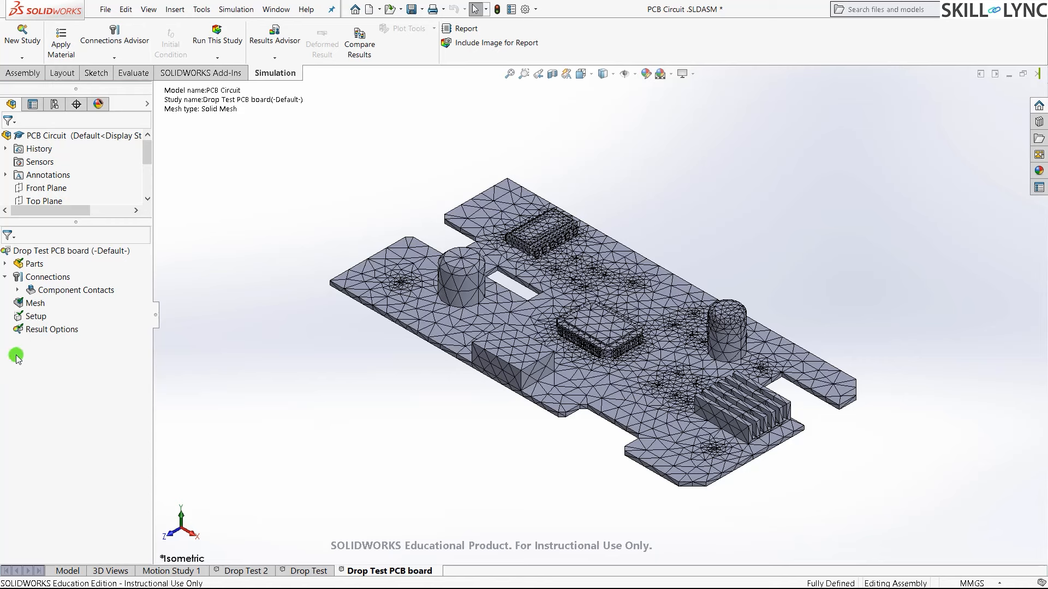
pyautogui.rightClick(33, 331)
pyautogui.click(65, 339)
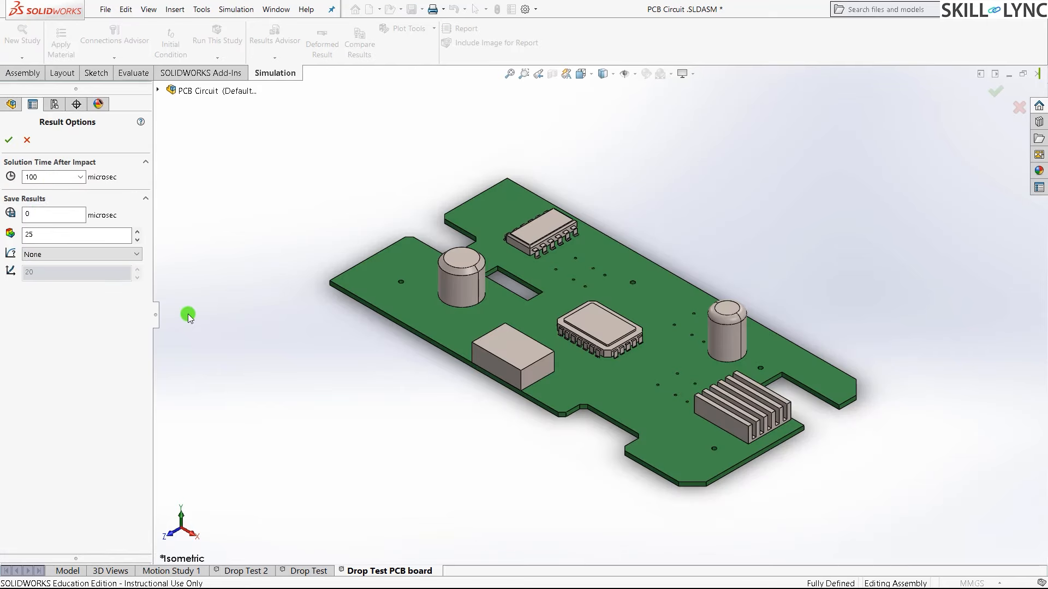
pyautogui.click(27, 140)
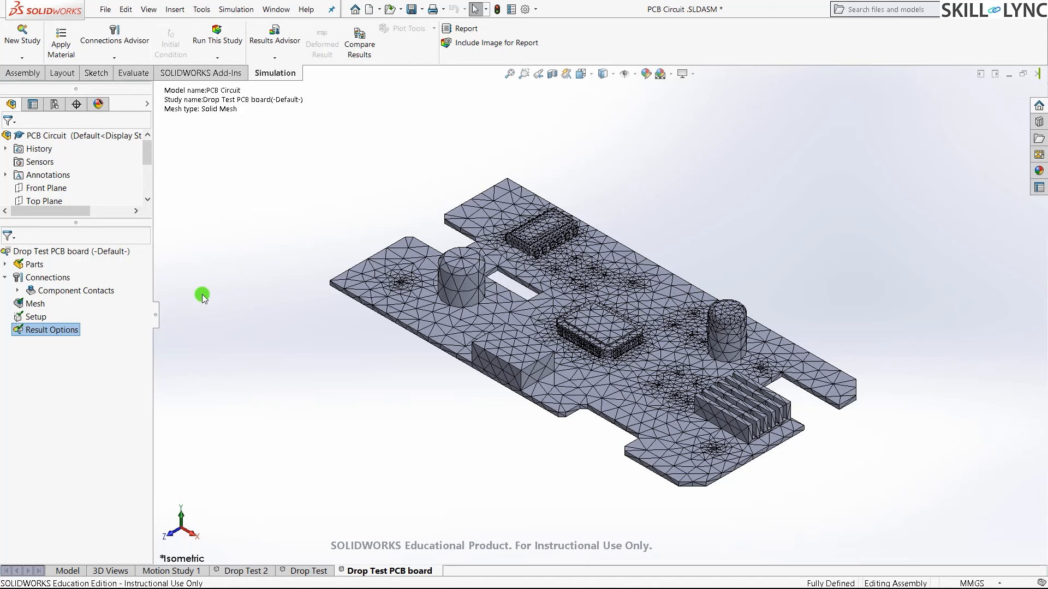
pyautogui.click(61, 343)
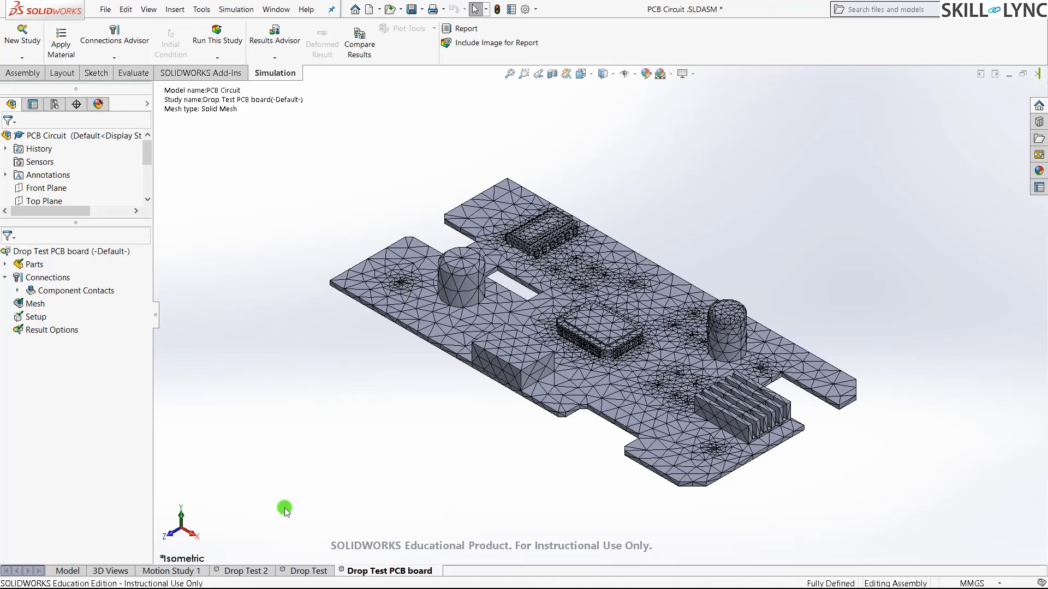
# Switch to the Drop Test study and view its displacement and equivalent strain result plots
pyautogui.click(302, 571)
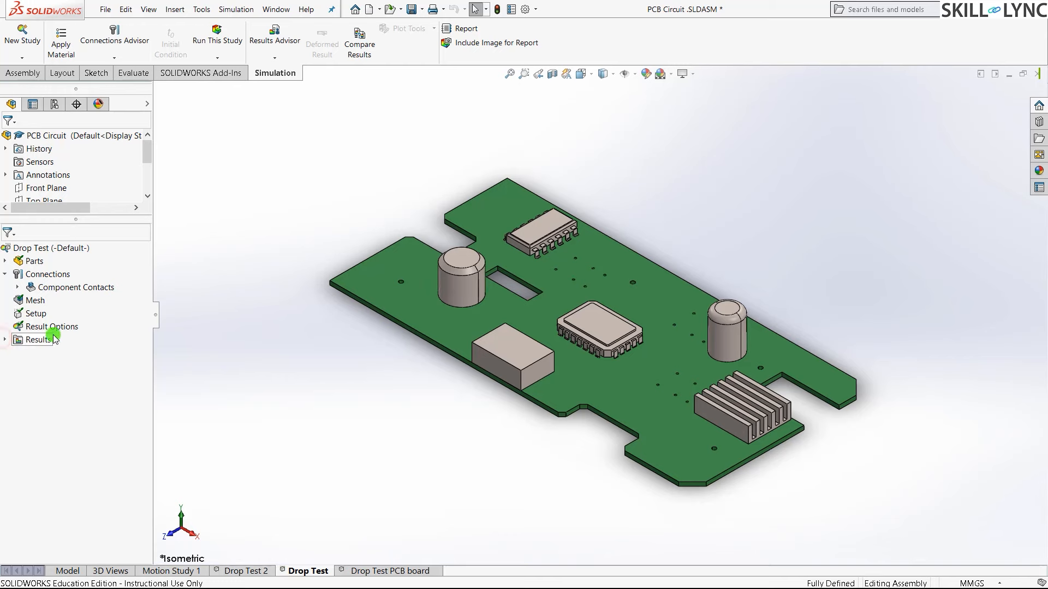
pyautogui.click(6, 340)
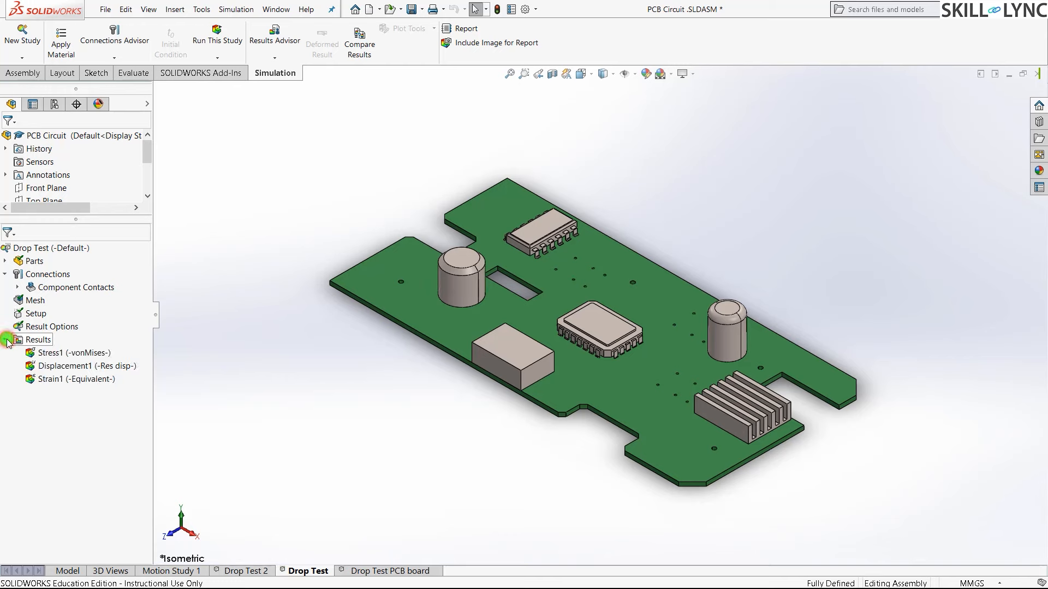
pyautogui.click(58, 353)
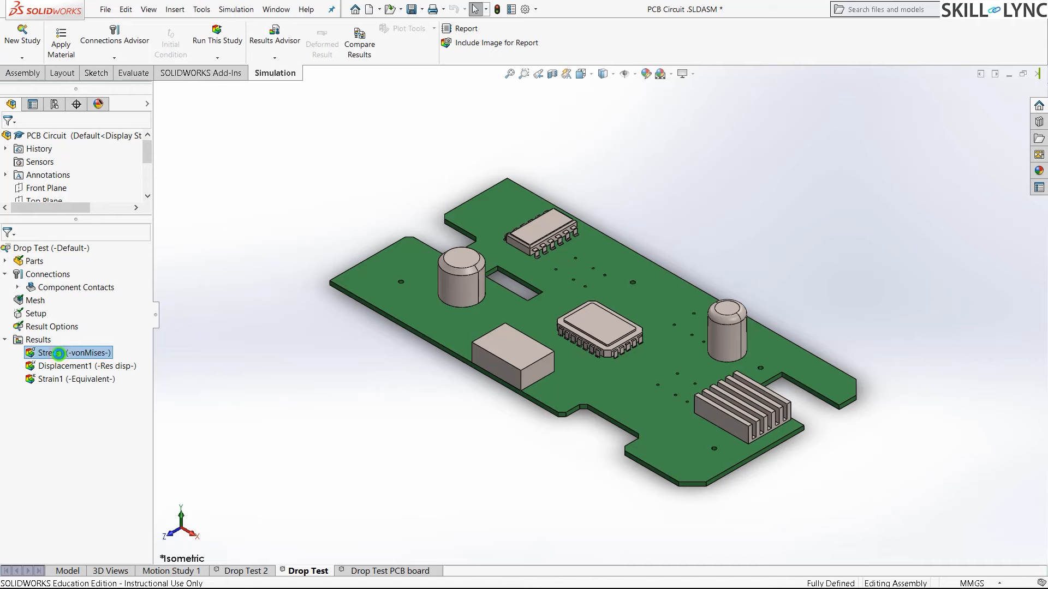
pyautogui.doubleClick(41, 366)
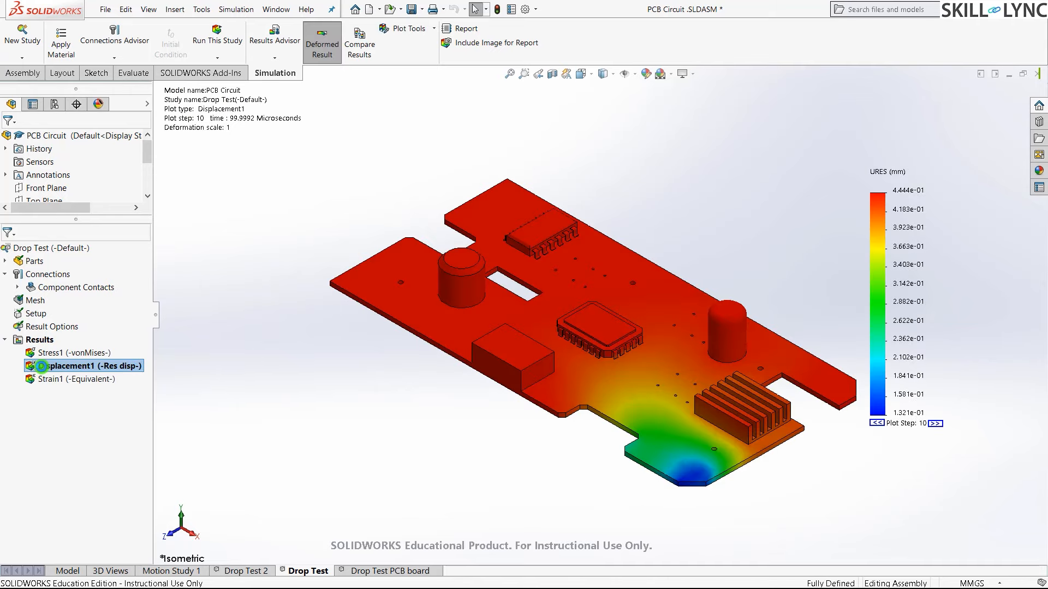
pyautogui.click(61, 380)
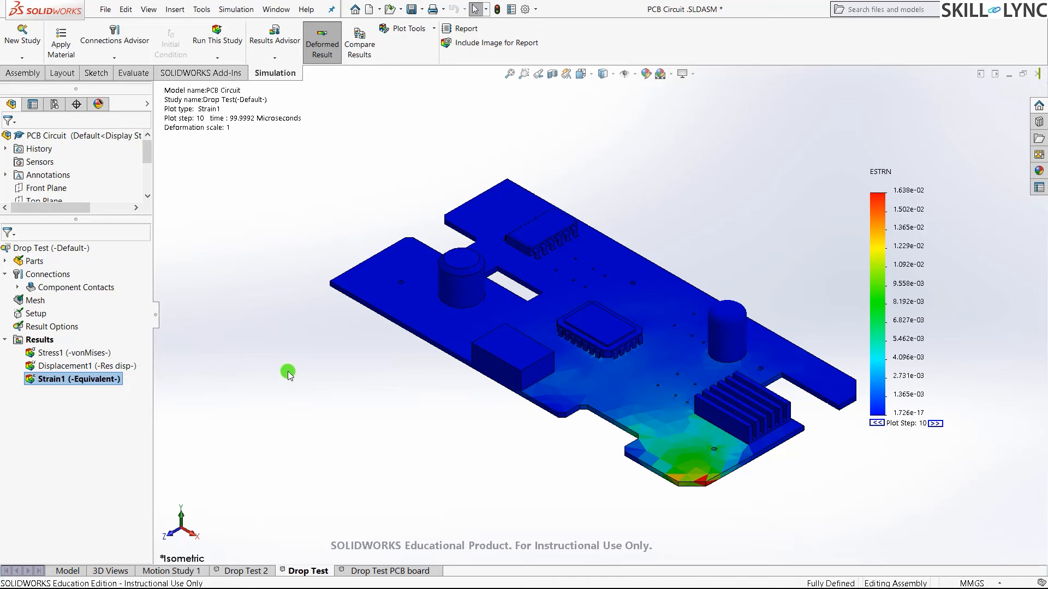
# Display the von Mises stress plot of the Drop Test study
pyautogui.click(49, 353)
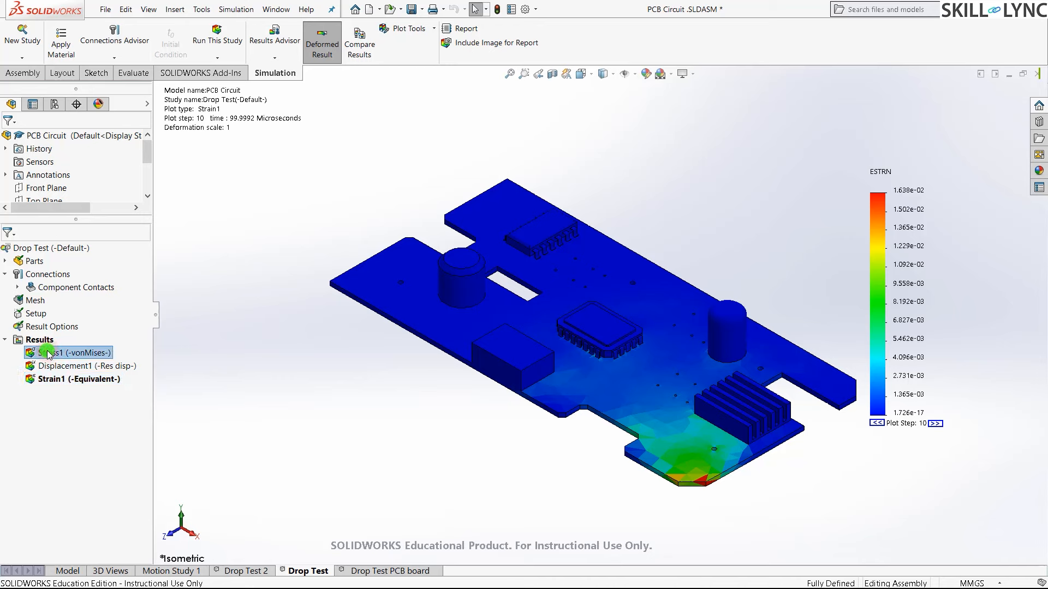
pyautogui.rightClick(50, 355)
pyautogui.click(222, 360)
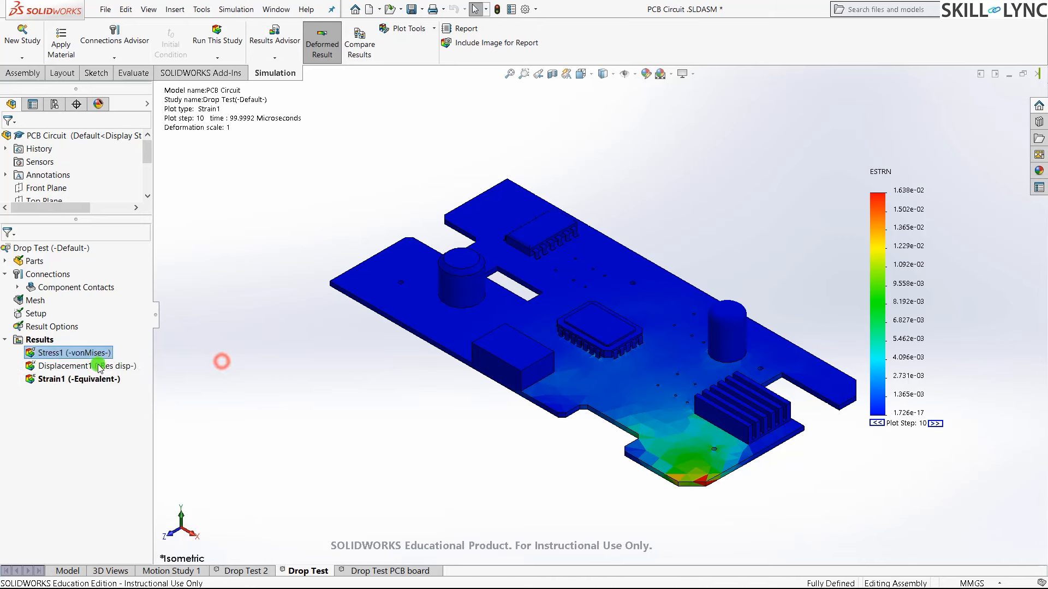
pyautogui.click(70, 353)
pyautogui.doubleClick(70, 353)
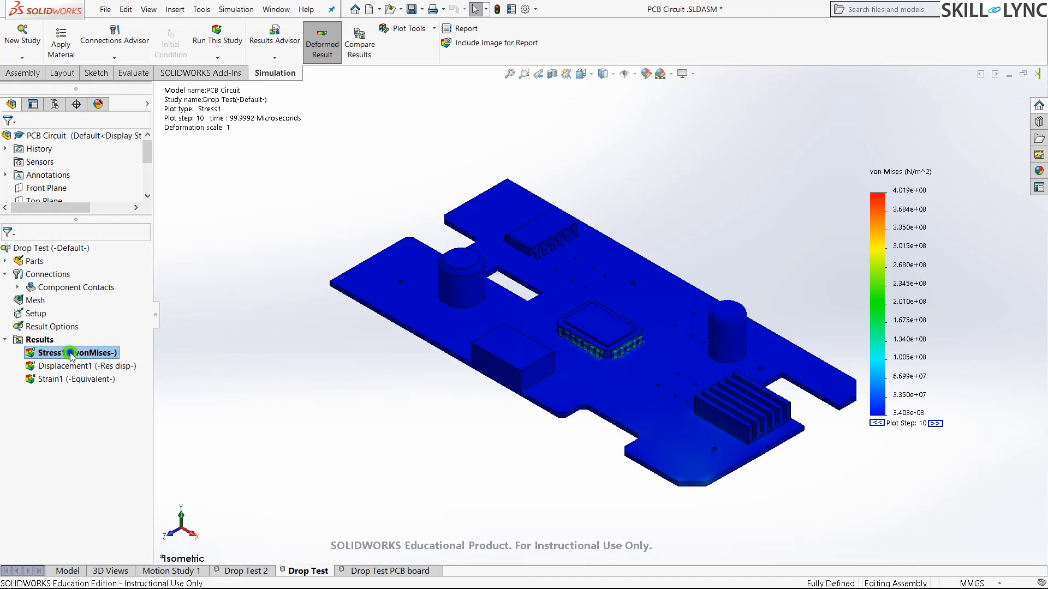
# Animate the von Mises stress plot, halting playback to enable saving it as an AVI file
pyautogui.rightClick(70, 353)
pyautogui.click(129, 168)
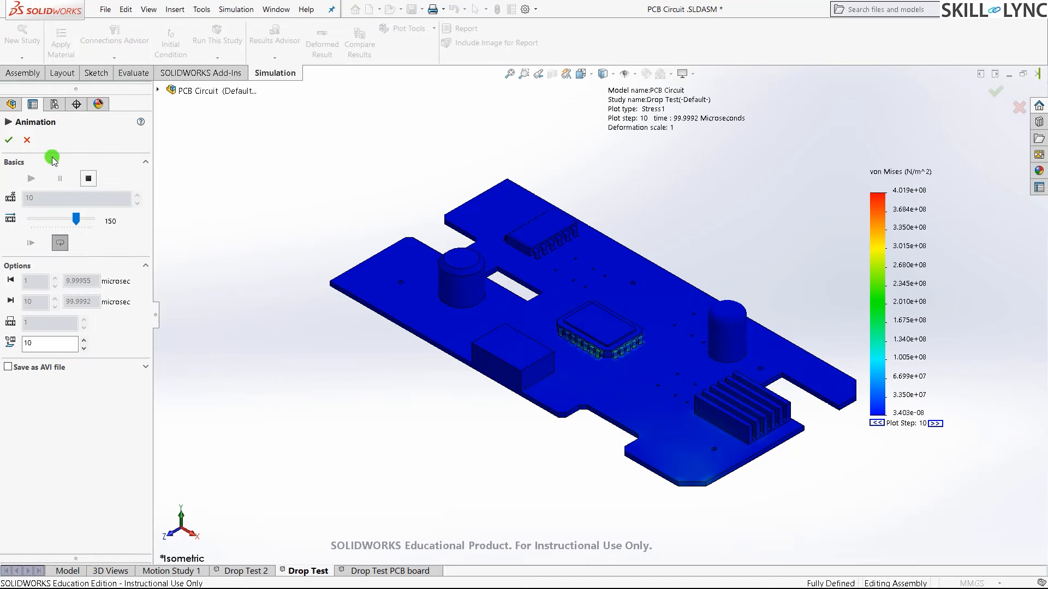
pyautogui.click(88, 178)
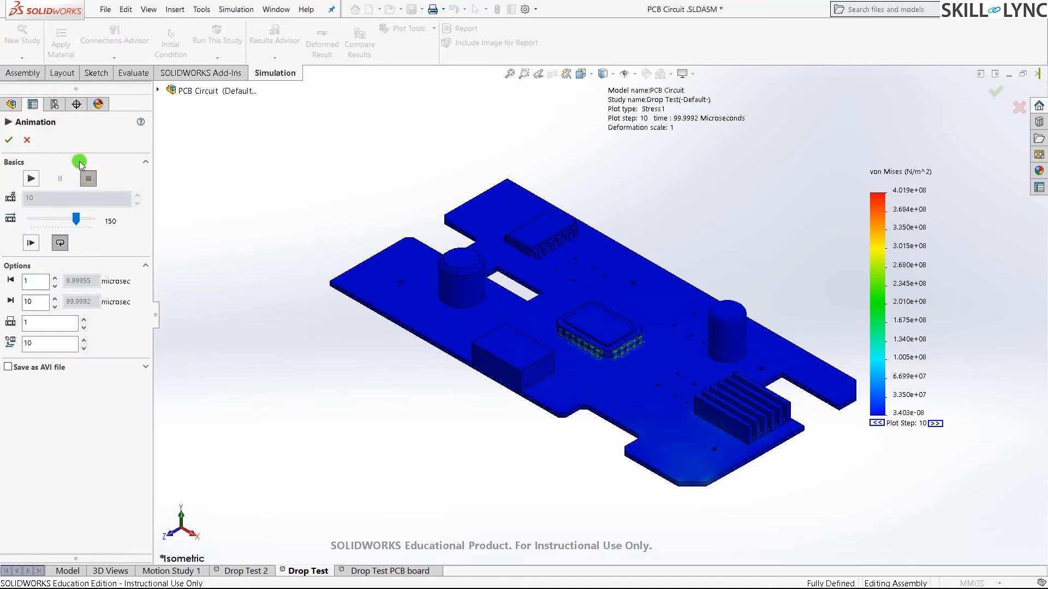
pyautogui.click(7, 365)
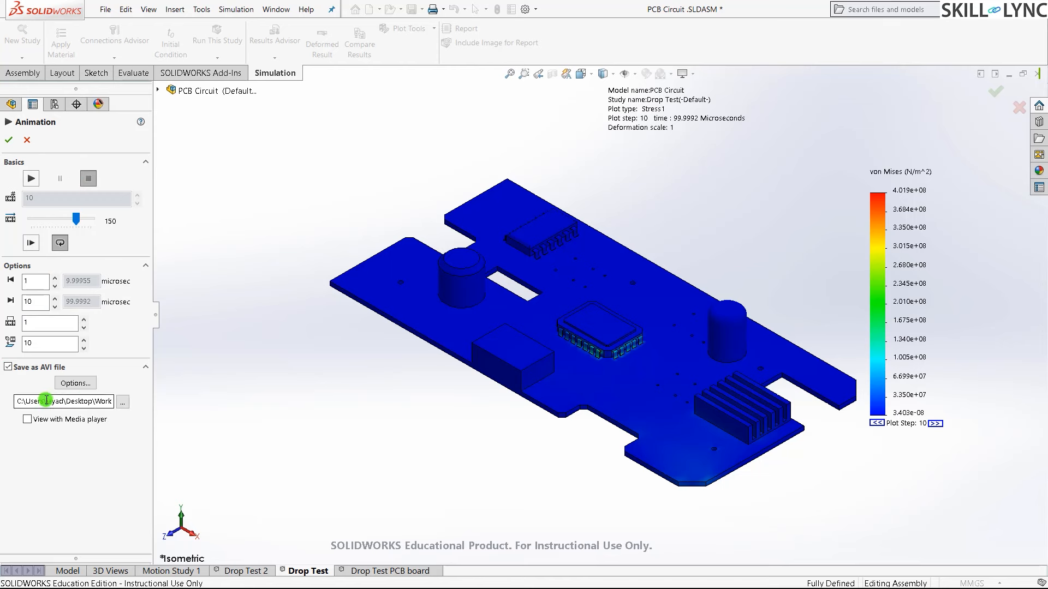
# Set the AVI file's video compressor to Full Frames (Uncompressed)
pyautogui.click(76, 383)
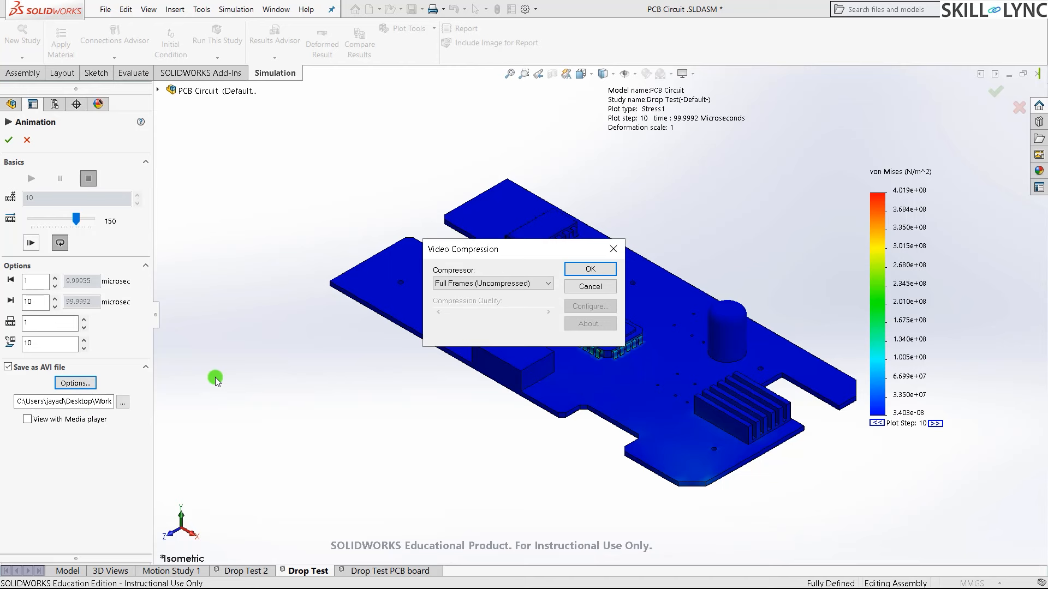
pyautogui.click(512, 282)
pyautogui.click(545, 246)
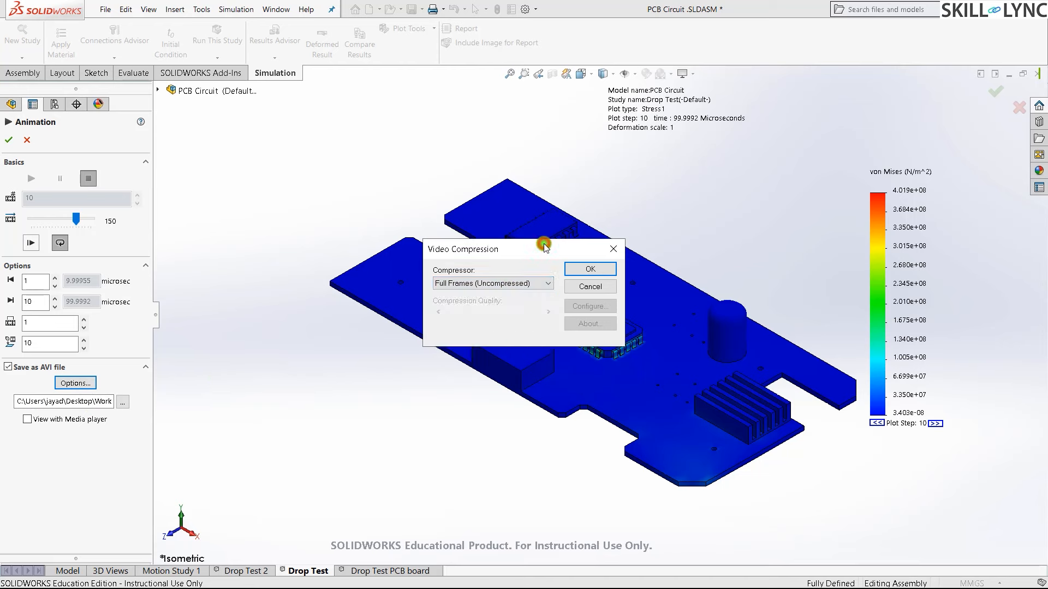
pyautogui.click(504, 283)
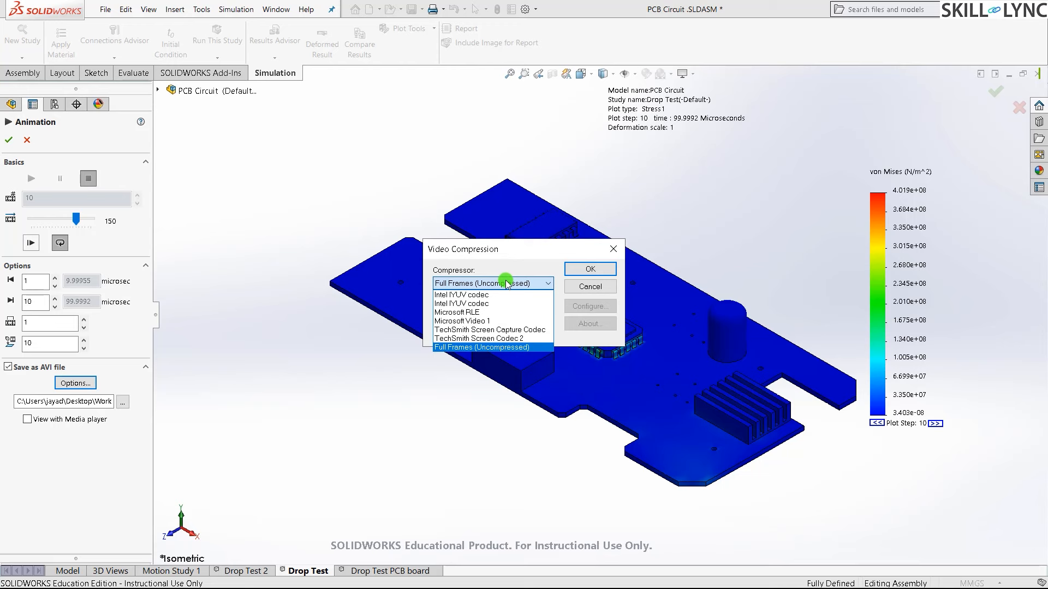
pyautogui.click(453, 350)
pyautogui.click(590, 271)
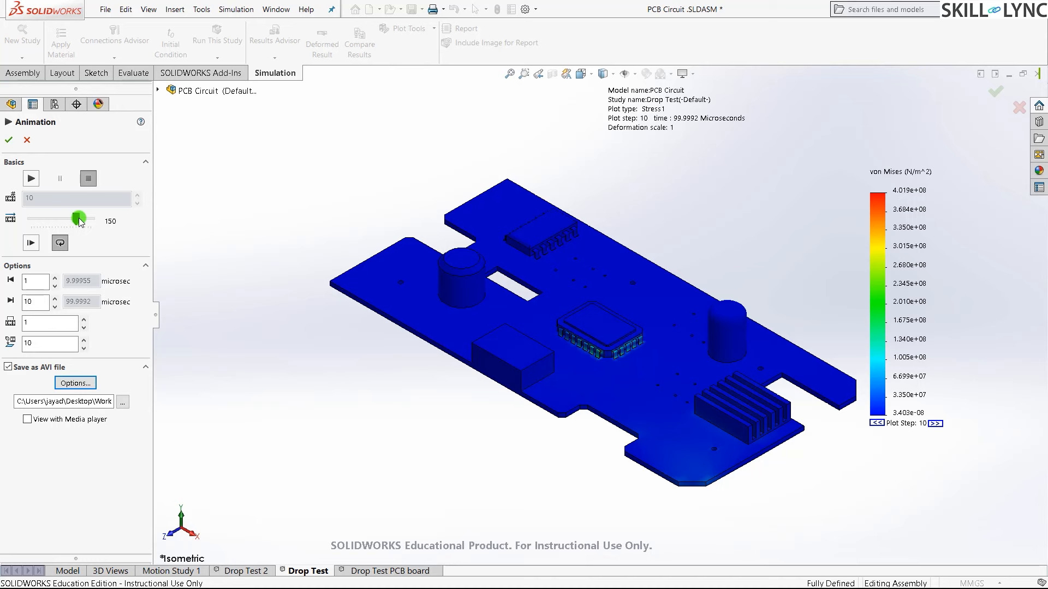
# Set the animation speed to 125 and play the stress animation to generate the AVI file
pyautogui.moveTo(79, 219); pyautogui.dragTo(98, 218)
pyautogui.moveTo(89, 222)
pyautogui.mouseDown()
pyautogui.moveTo(23, 221)
pyautogui.moveTo(69, 223)
pyautogui.mouseUp()
pyautogui.click(31, 179)
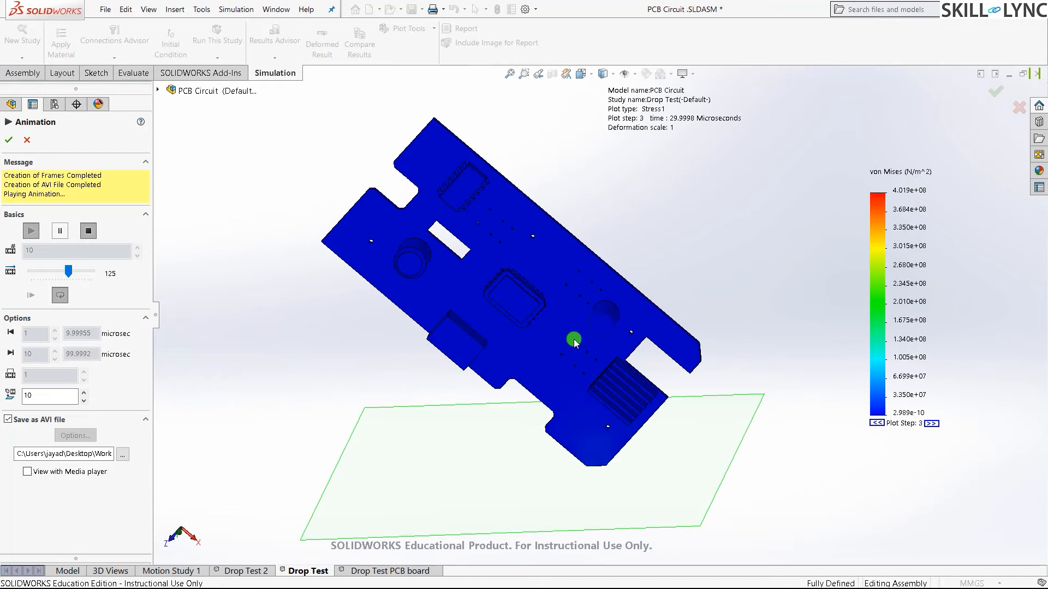
# Pause and replay the stress animation to examine the board's impact with the target plane from other angles, and close the animation
pyautogui.click(60, 230)
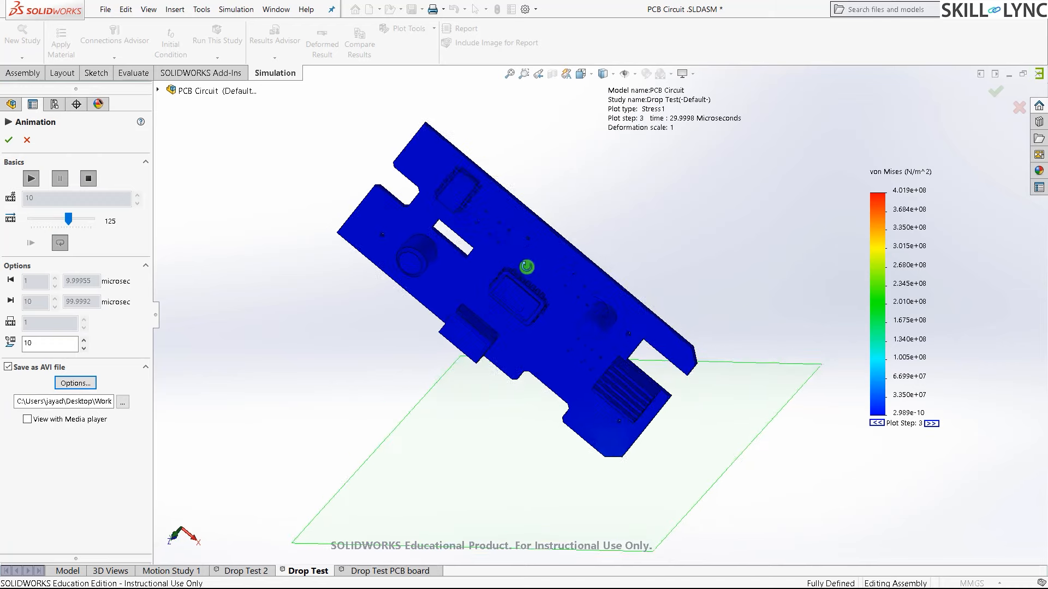
pyautogui.moveTo(519, 267); pyautogui.dragTo(608, 213, button='middle')
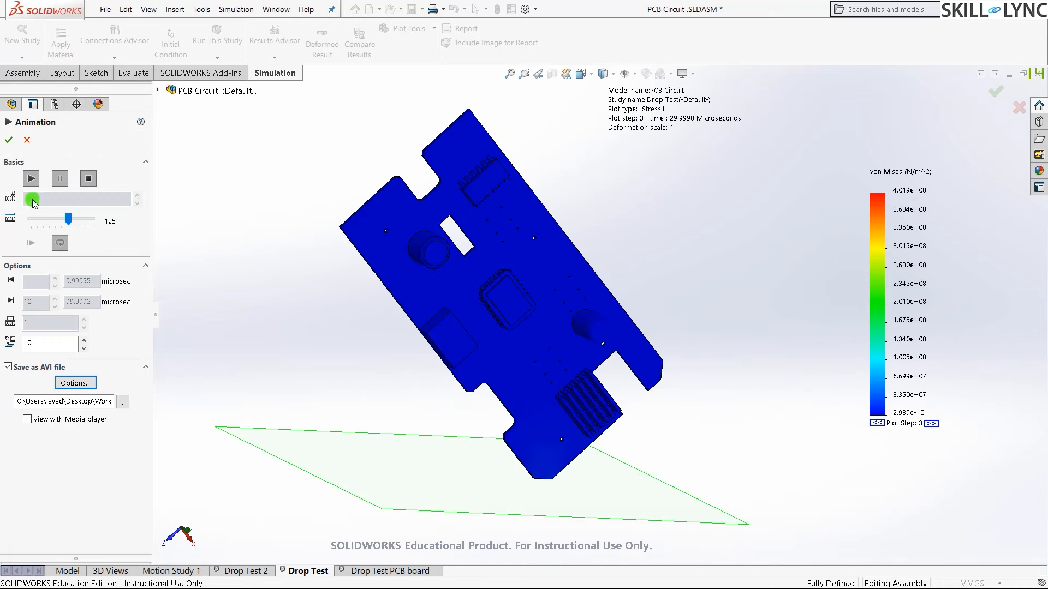
pyautogui.click(31, 180)
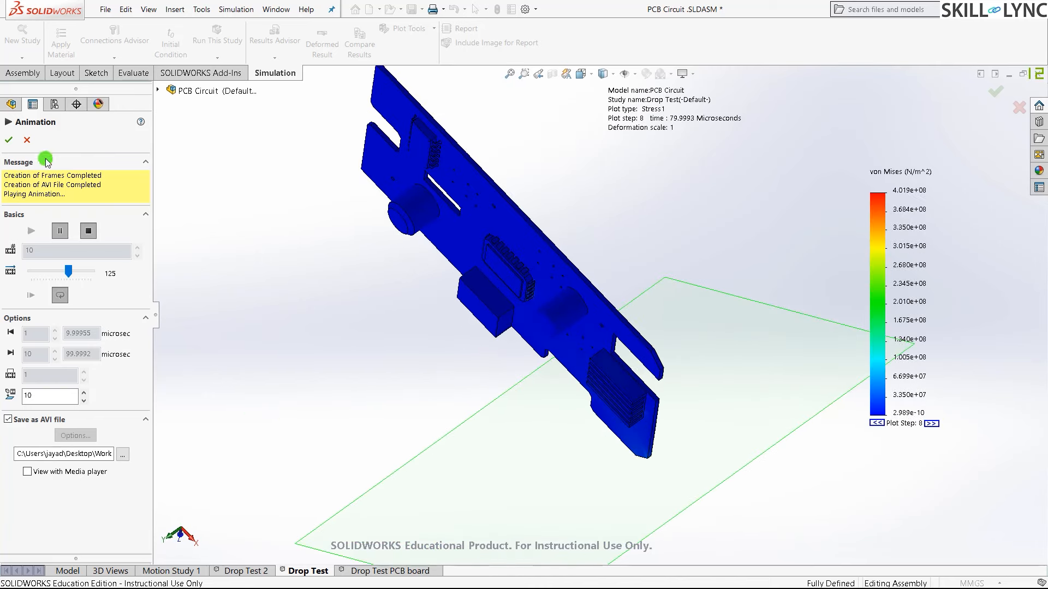
pyautogui.click(27, 140)
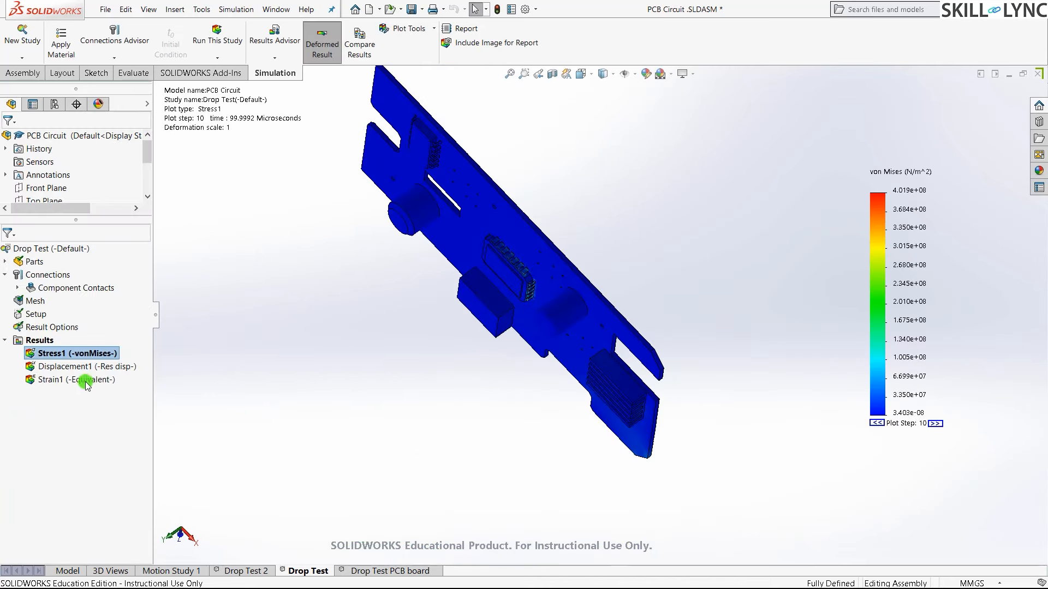
# Display the equivalent strain plot in the isometric view
pyautogui.click(70, 367)
pyautogui.moveTo(70, 382); pyautogui.dragTo(71, 383)
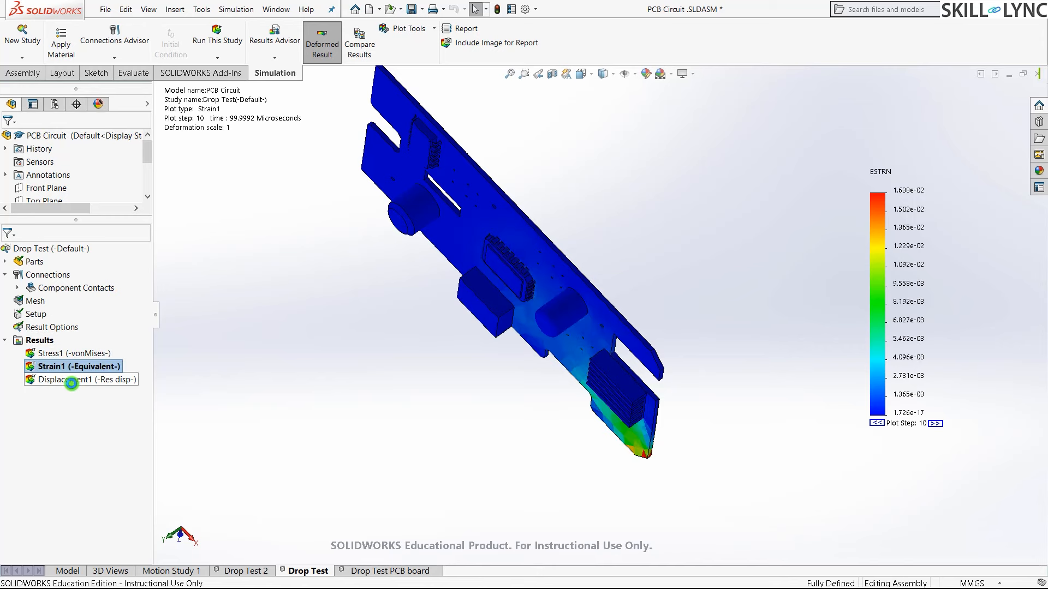
pyautogui.click(71, 383)
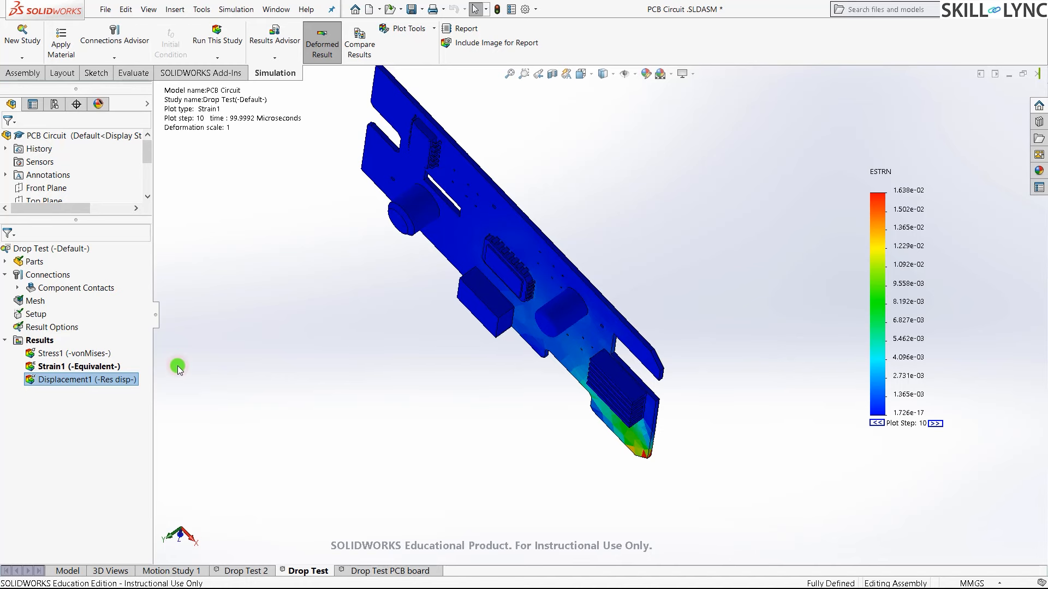
pyautogui.hotkey('ctrl', '7')
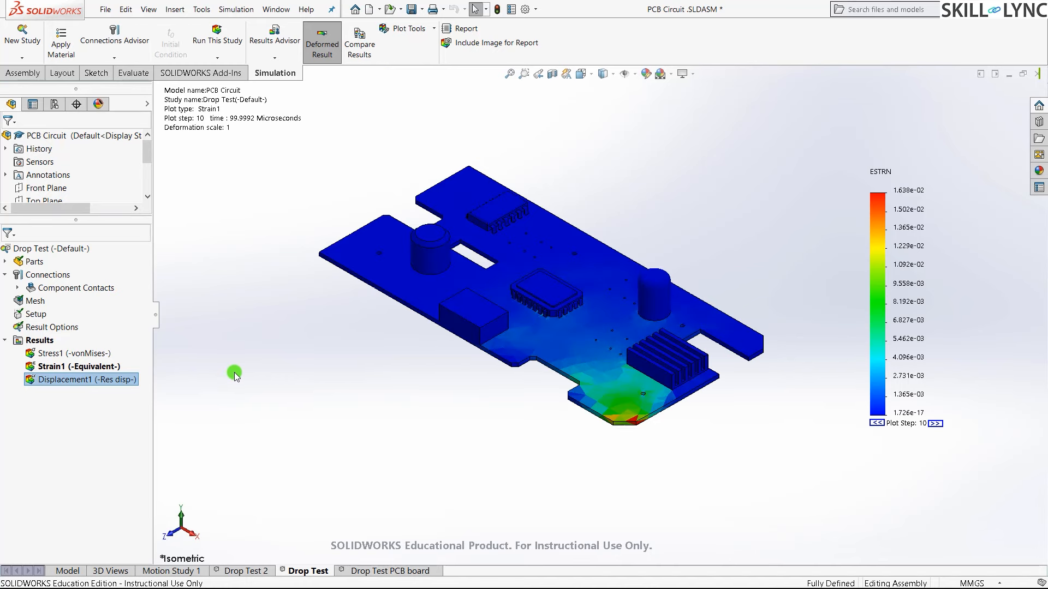